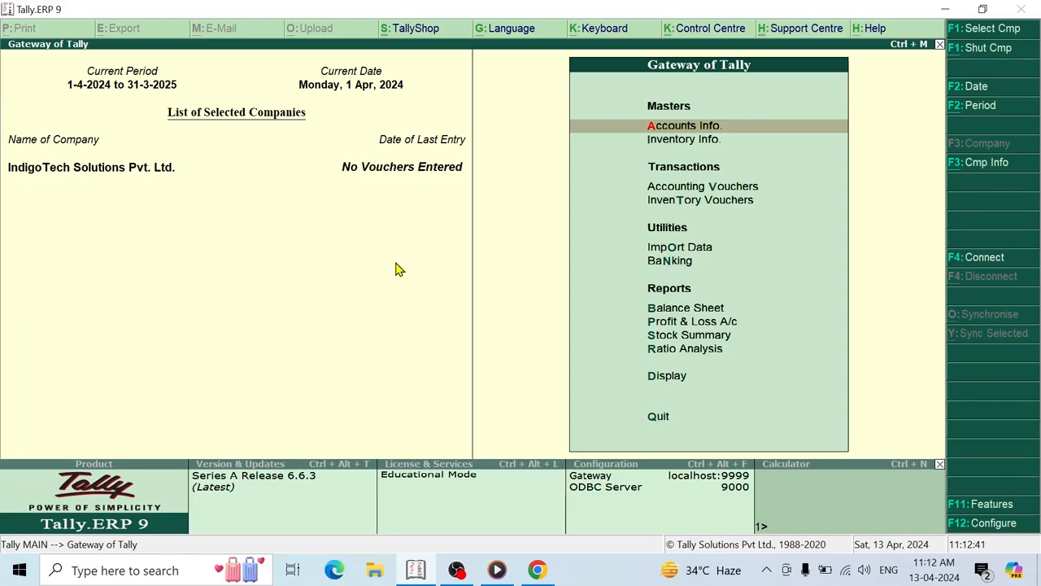
# - Open Accounts Info. and move to the Ledgers option
pyautogui.press('Return')
pyautogui.press('Down')
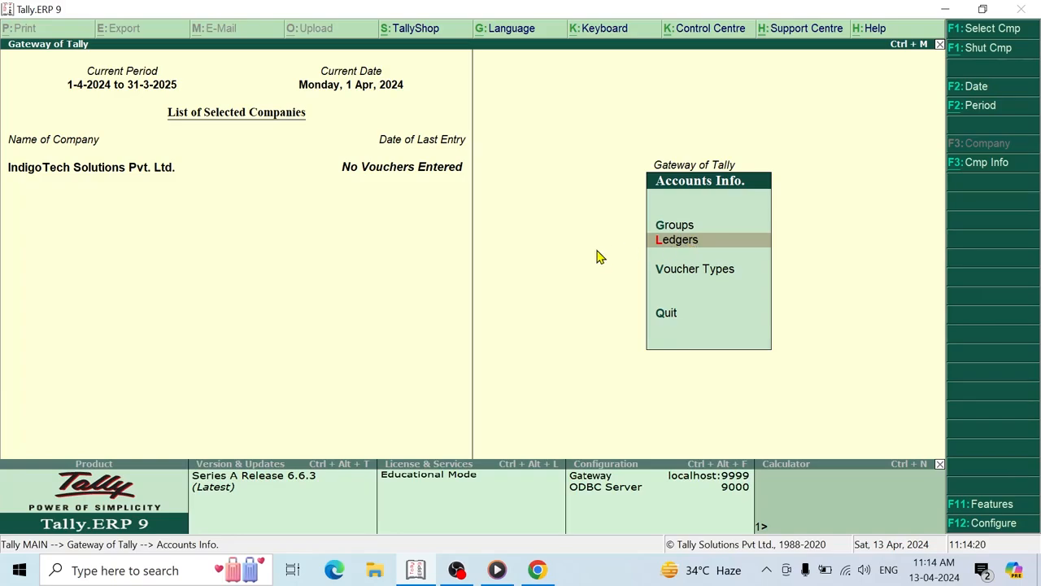
pyautogui.press('Escape')
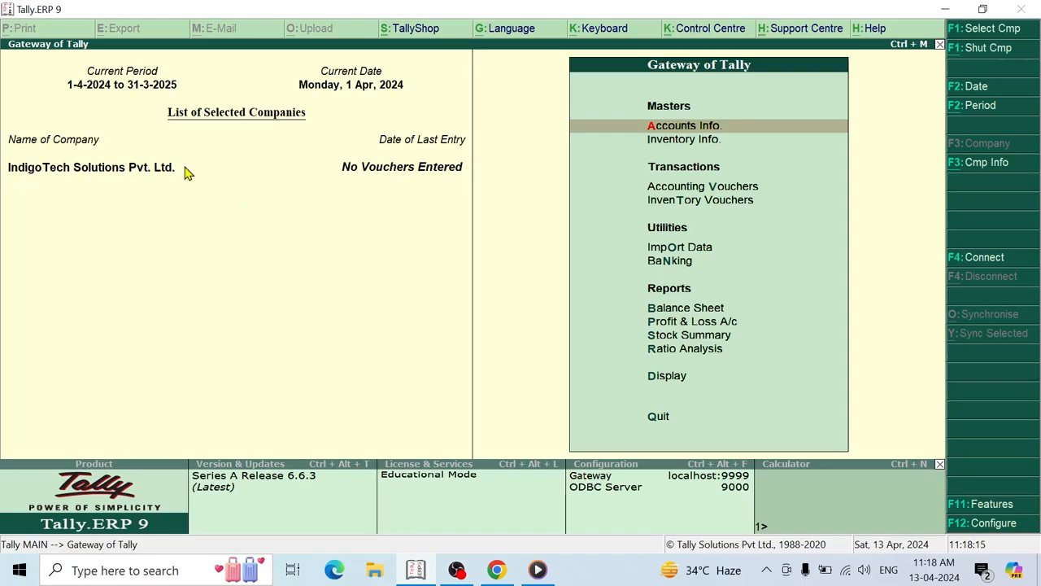
pyautogui.click(984, 33)
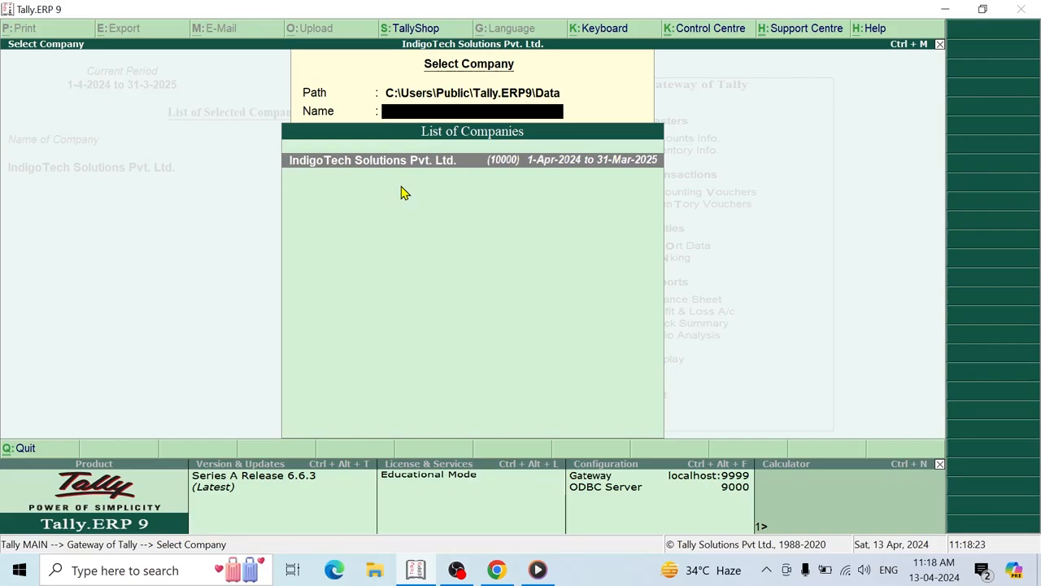
pyautogui.press('Return')
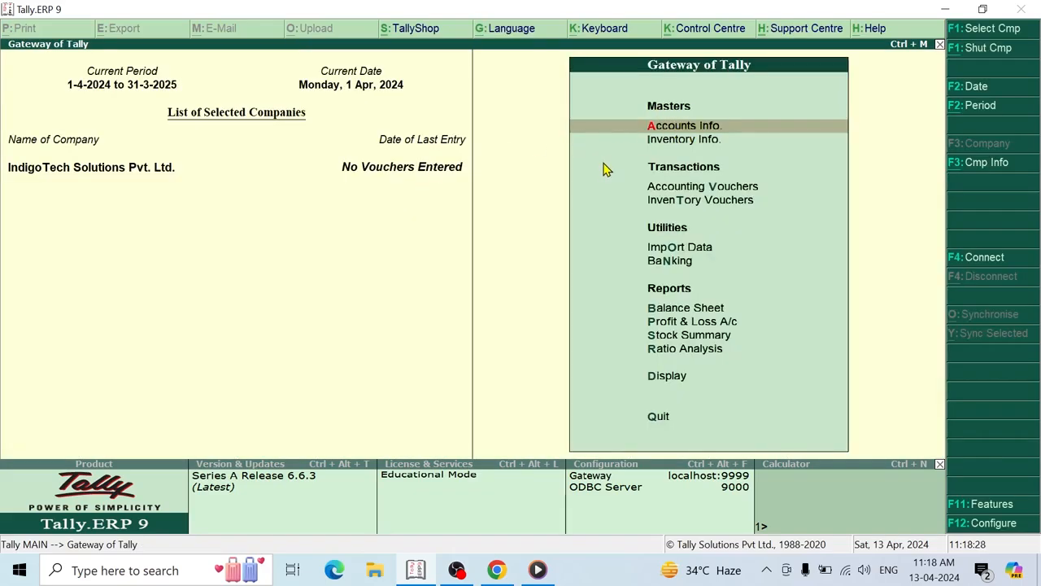
pyautogui.press('Return')
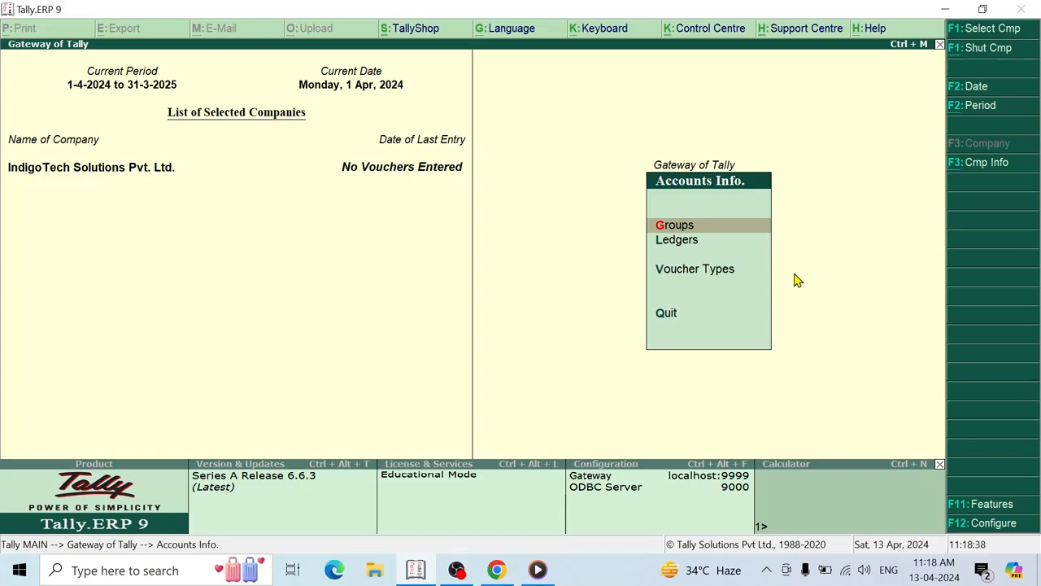
# - View the List of Groups showing the existing account groups
pyautogui.press('Return')
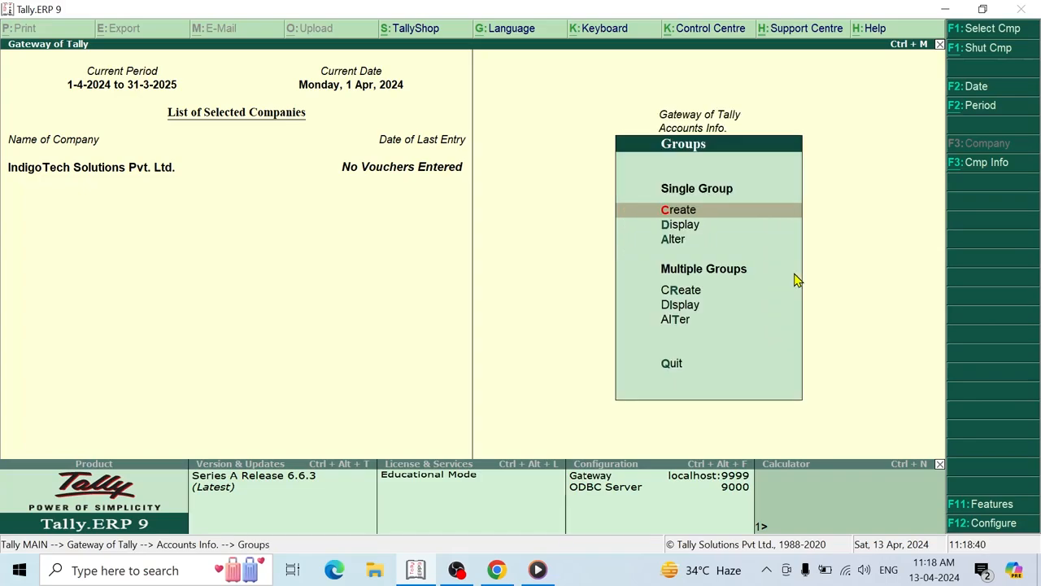
pyautogui.press('Down')
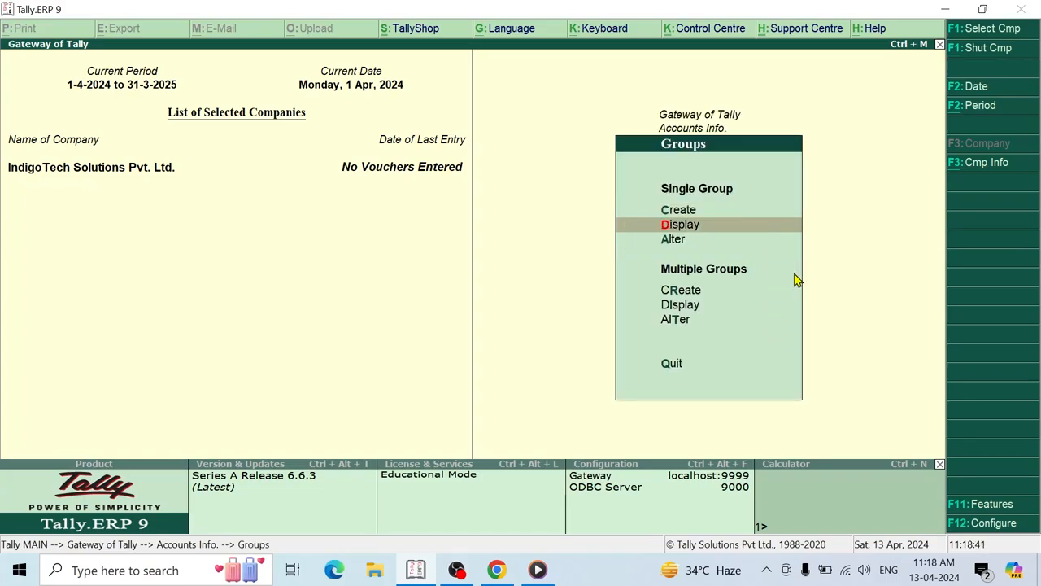
pyautogui.press('Return')
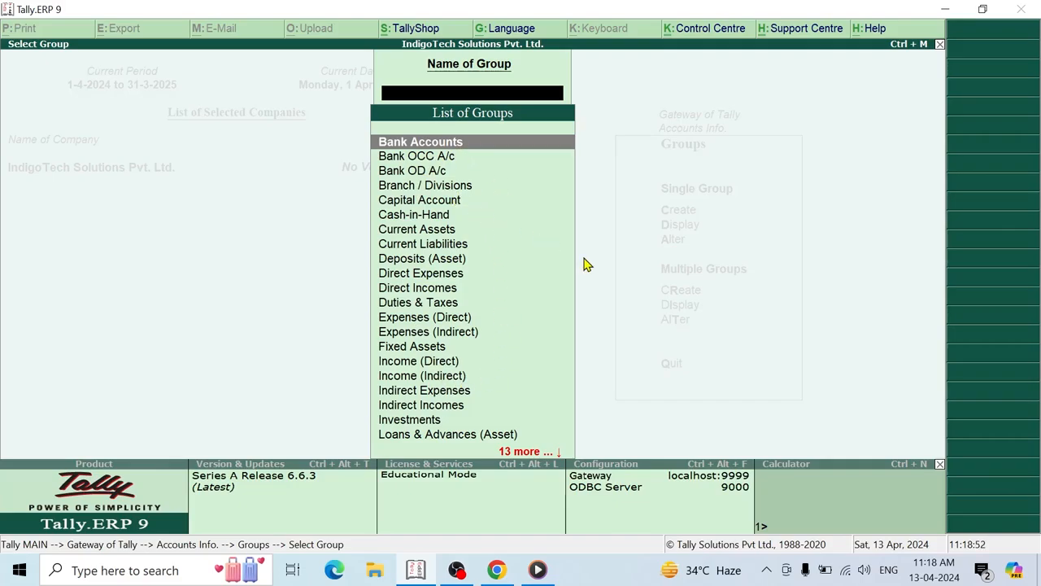
pyautogui.press('Escape')
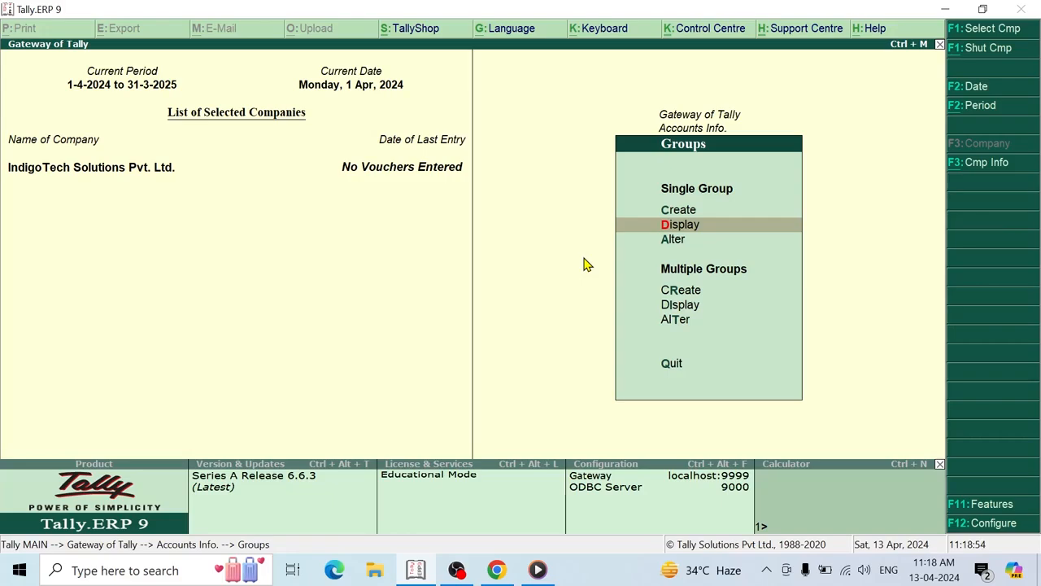
# - Return to Accounts Info. and open the Ledgers menu
pyautogui.press('Escape')
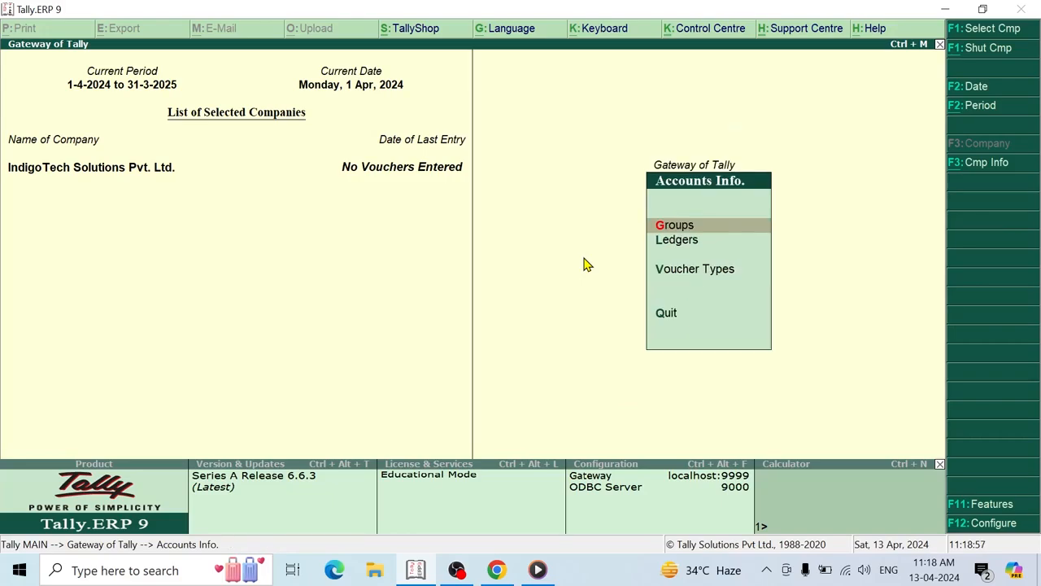
pyautogui.press('Down')
pyautogui.press('Down')
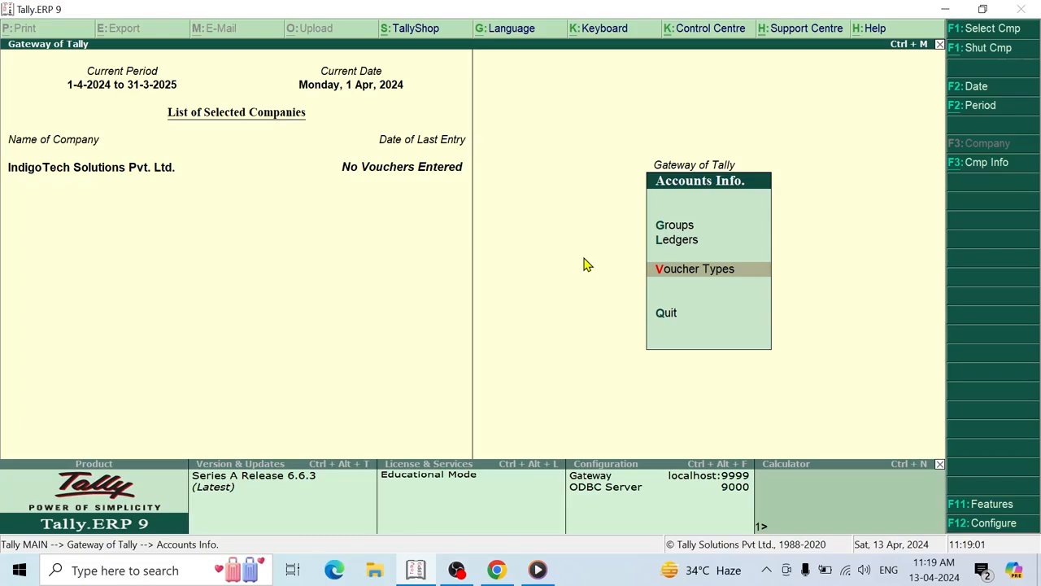
pyautogui.press('Up')
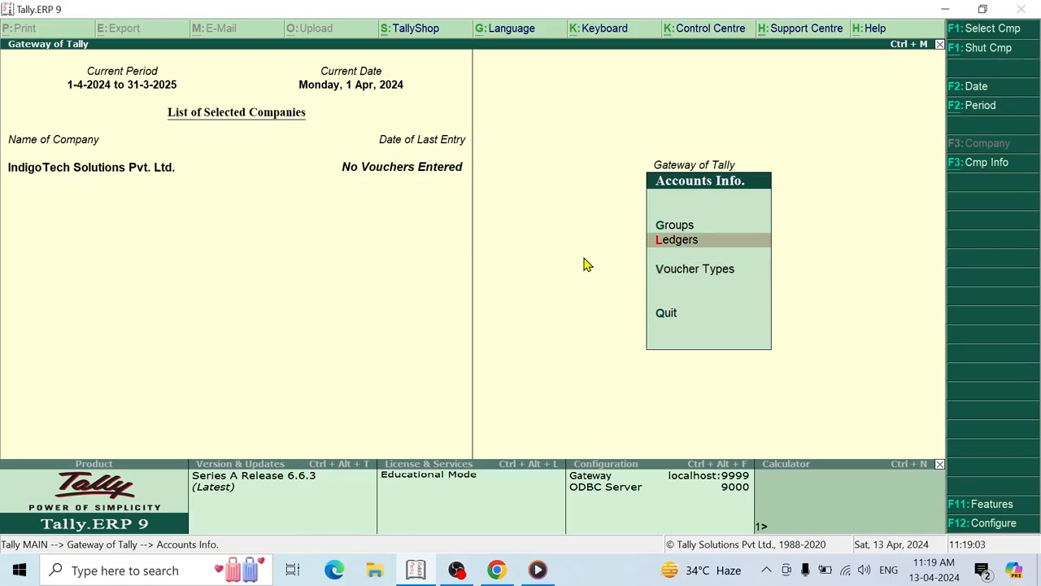
pyautogui.press('Return')
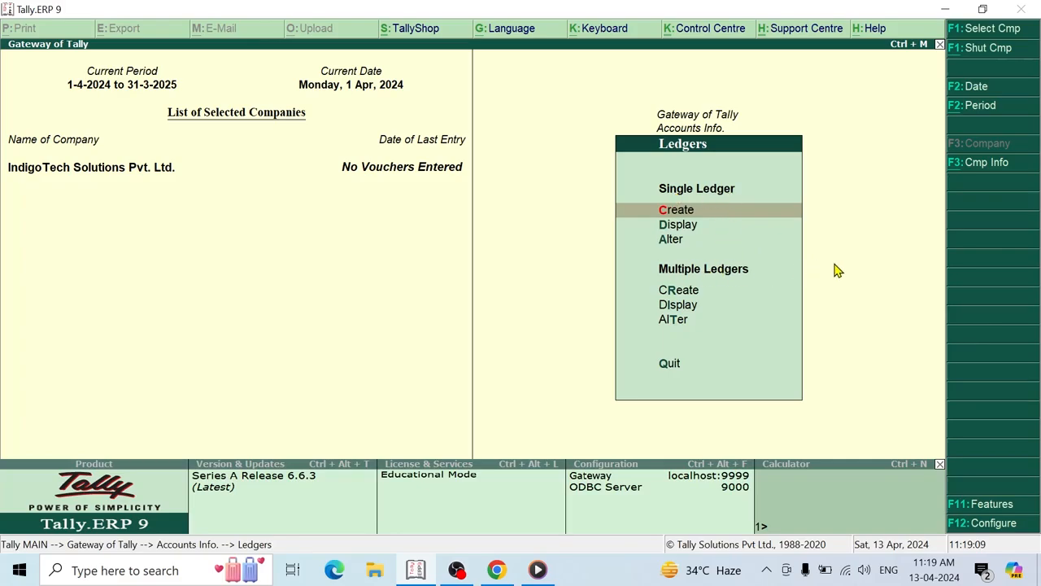
# - Confirm only Cash and Profit & Loss A/c ledgers exist, then start creating a new ledger
pyautogui.press('Down')
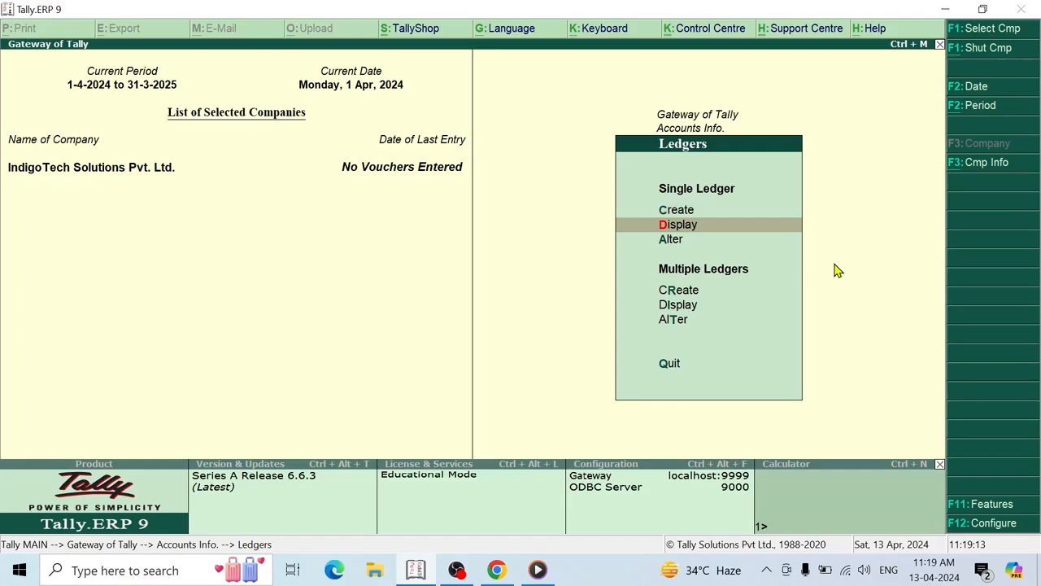
pyautogui.press('Return')
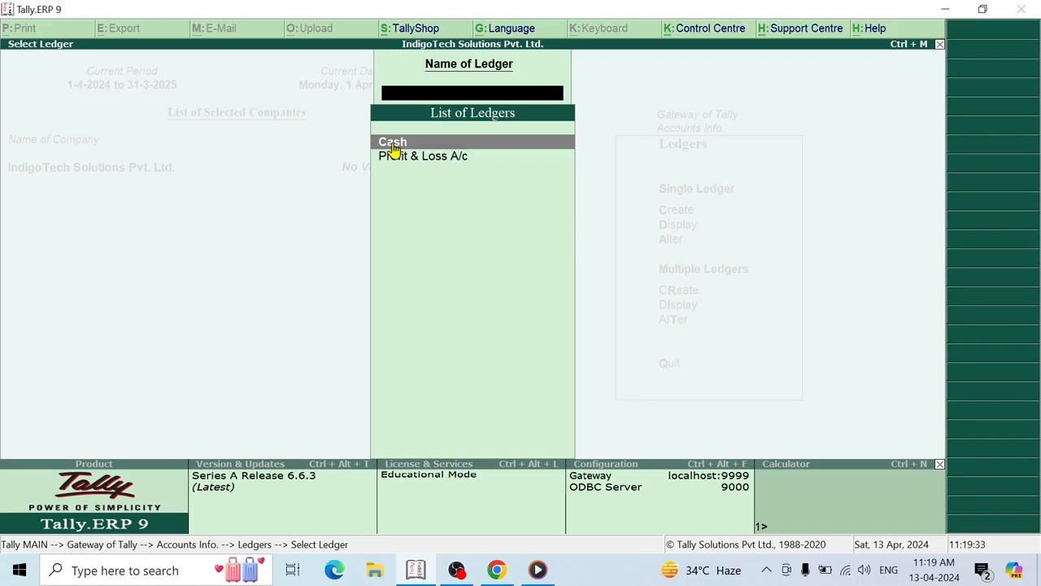
pyautogui.press('Down')
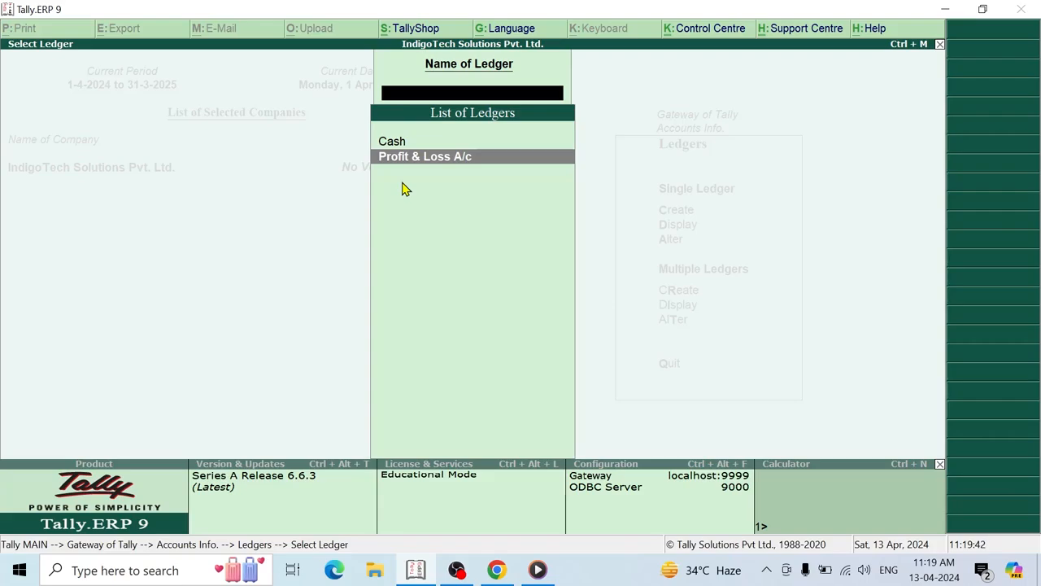
pyautogui.press('Escape')
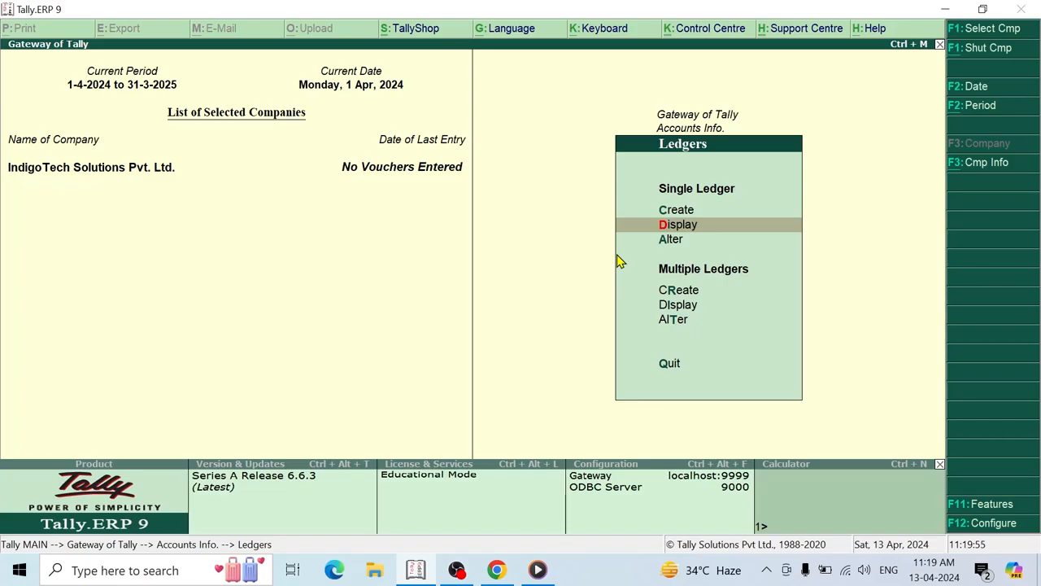
pyautogui.press('Up')
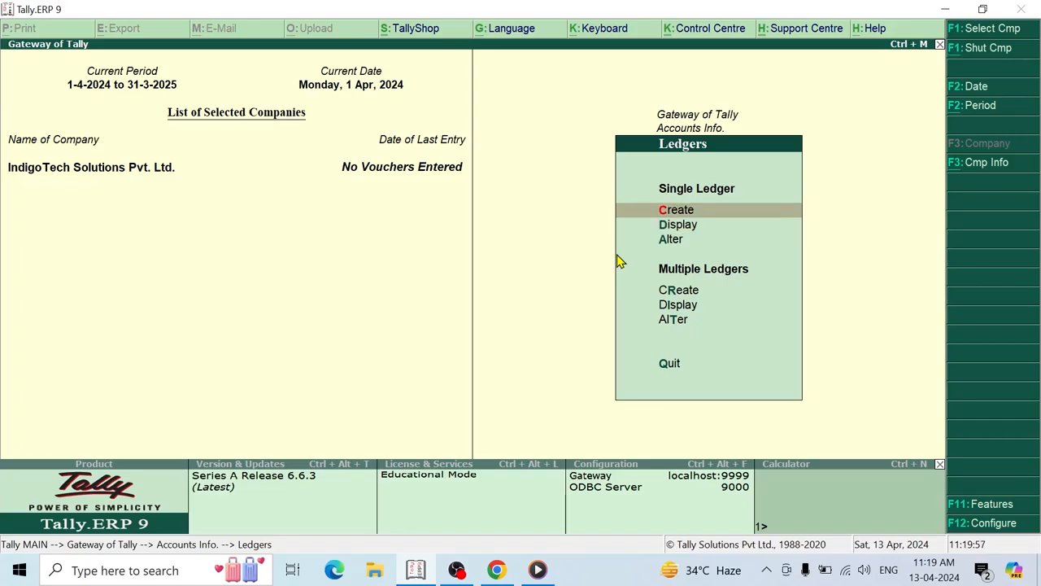
pyautogui.press('Return')
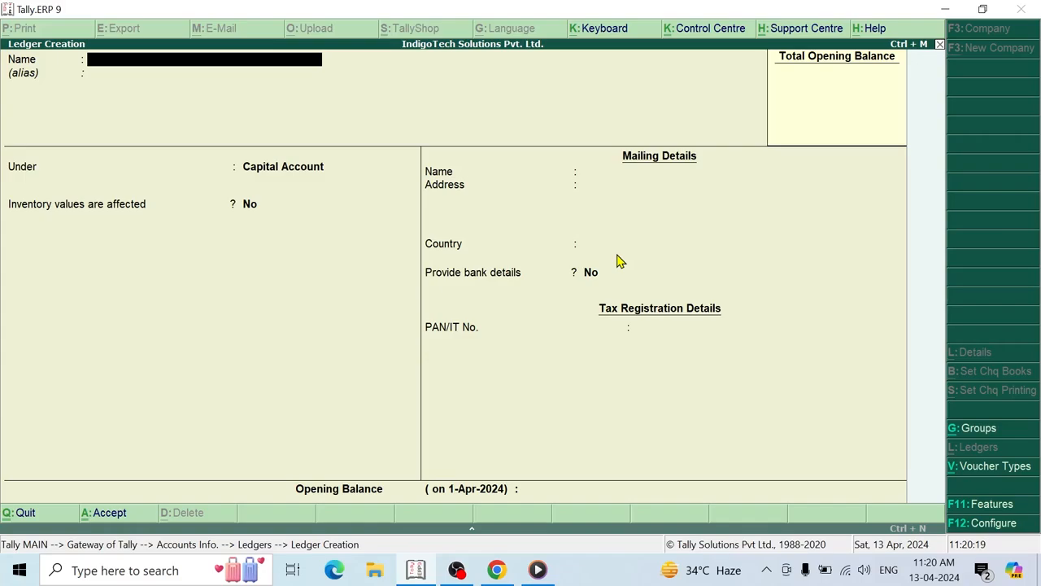
# - Create a Sales ledger under Sales Accounts, inventory values affected, type Not Applicable, and save it
pyautogui.write('Sales')
pyautogui.press('Return')
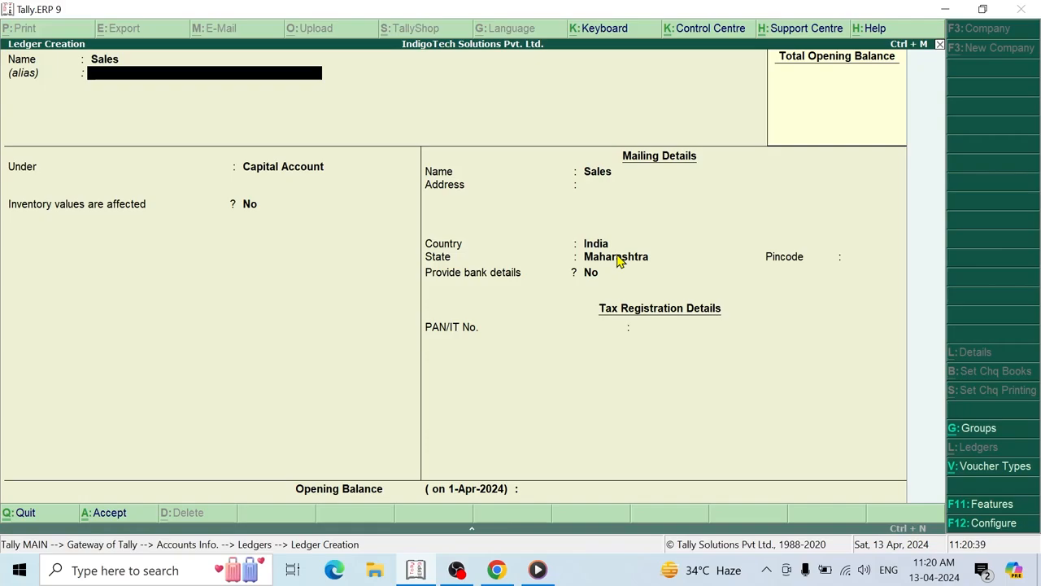
pyautogui.press('Return')
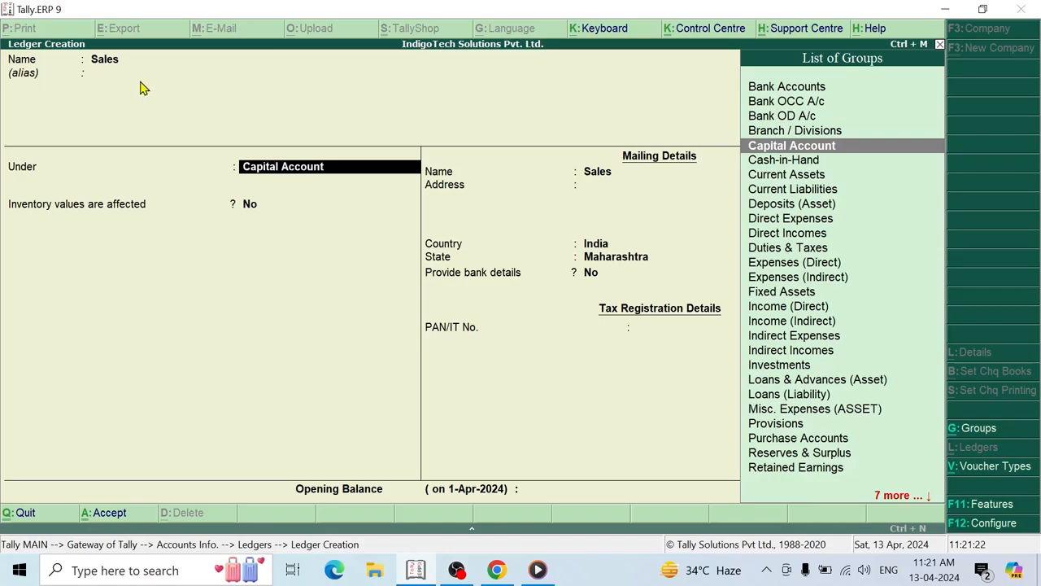
pyautogui.write('Sale')
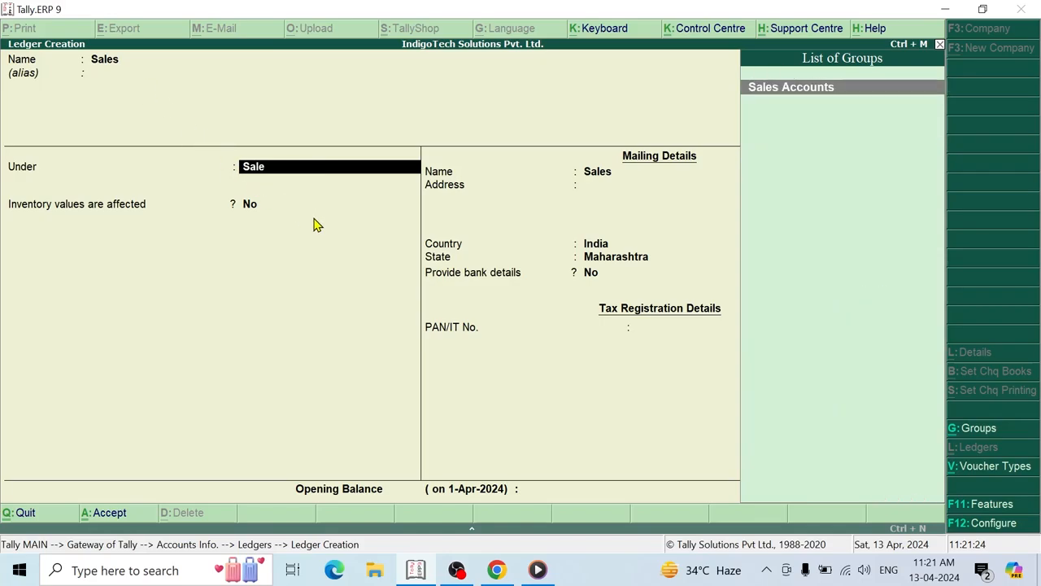
pyautogui.press('Return')
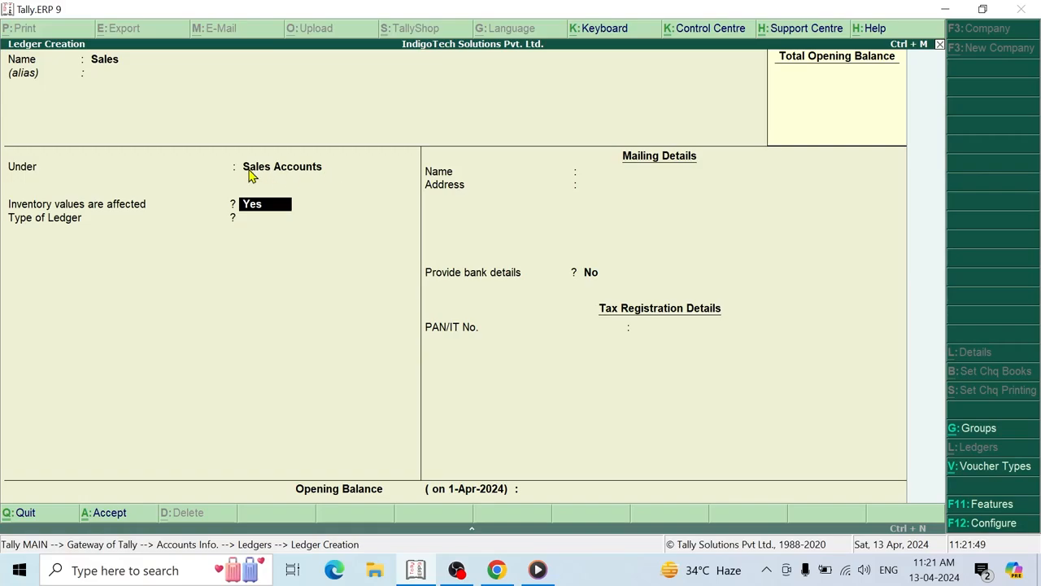
pyautogui.press('Return')
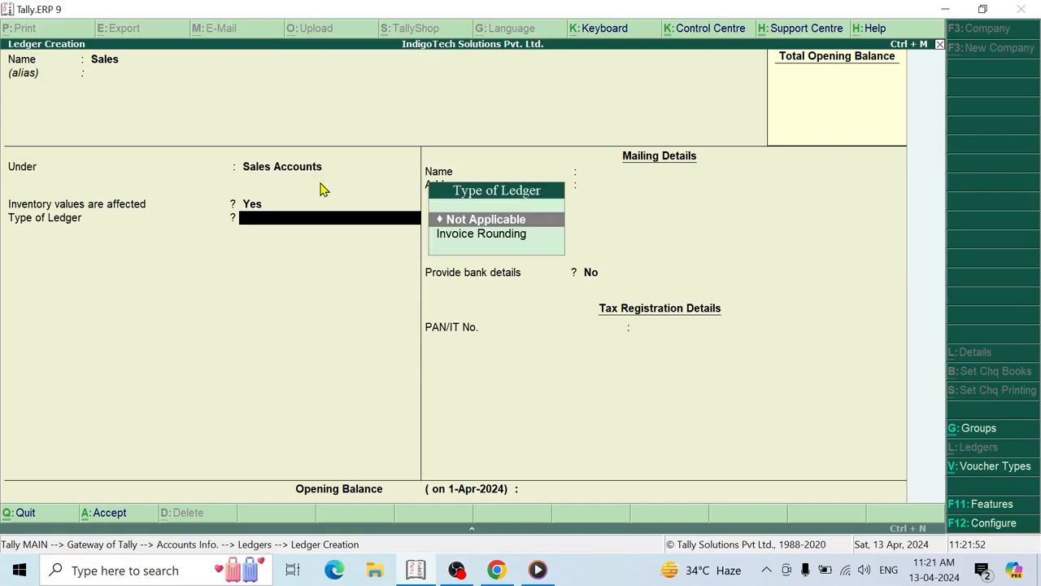
pyautogui.press('Return')
pyautogui.press('Return')
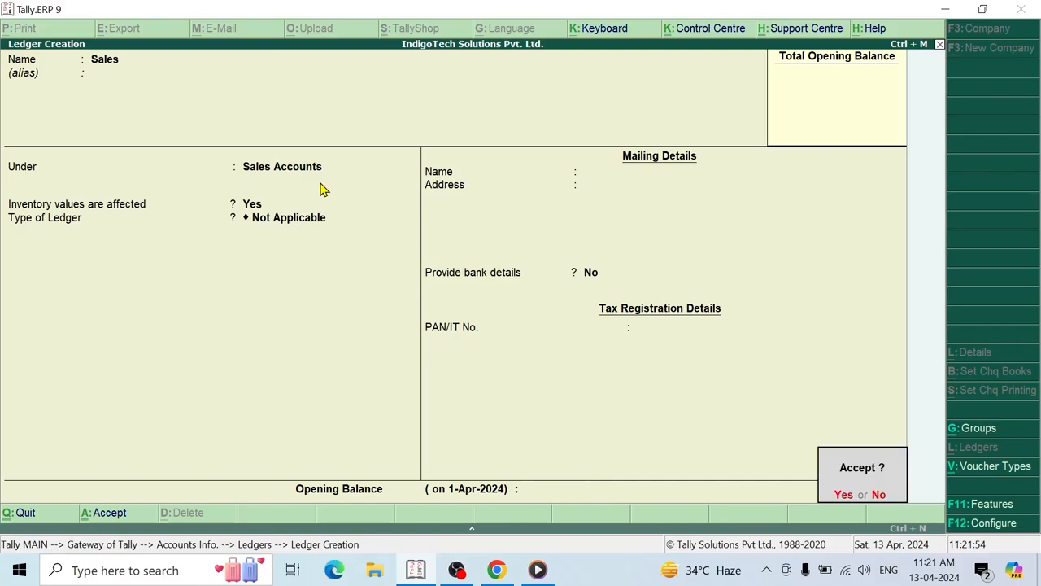
pyautogui.press('y')
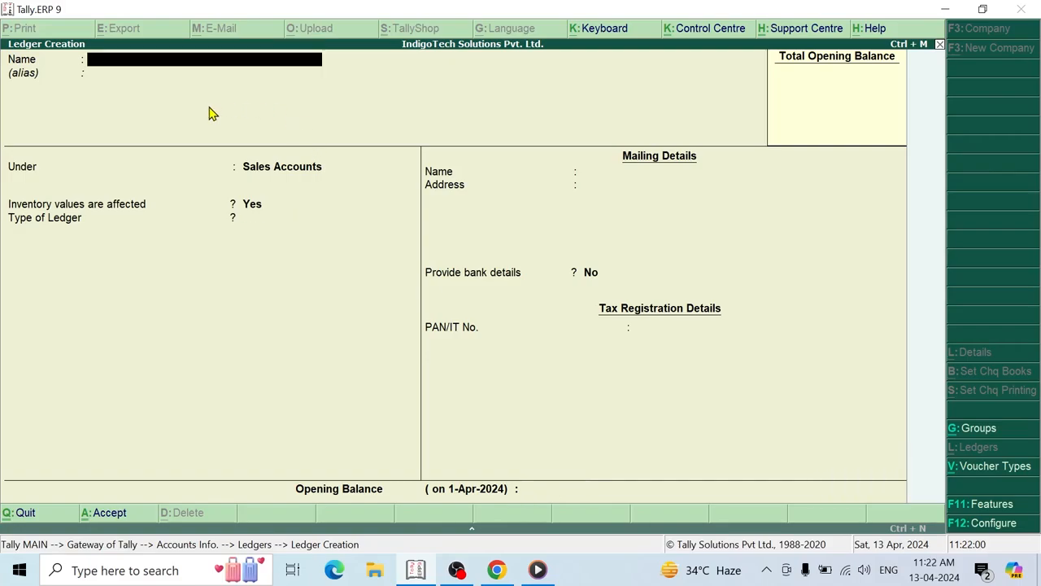
# - Verify Sales appears beside Cash and Profit & Loss A/c in the ledger list, then reopen ledger creation
pyautogui.press('Escape')
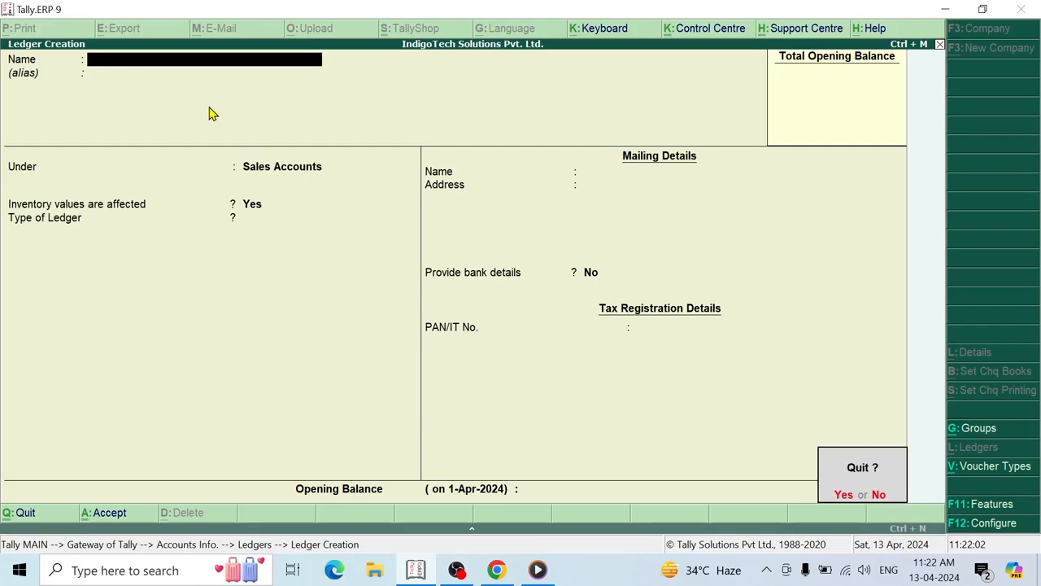
pyautogui.press('y')
pyautogui.press('Down')
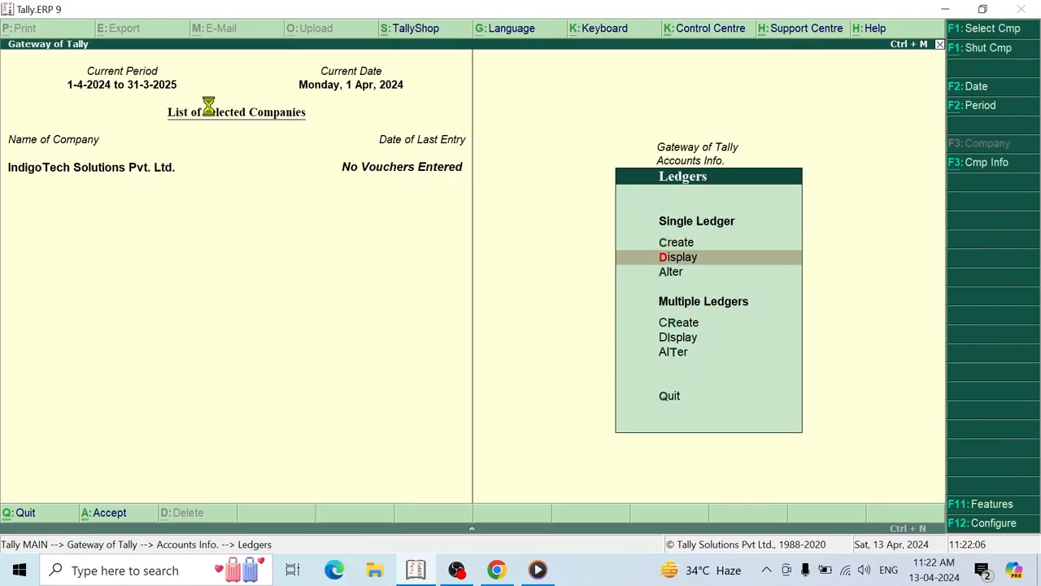
pyautogui.press('Return')
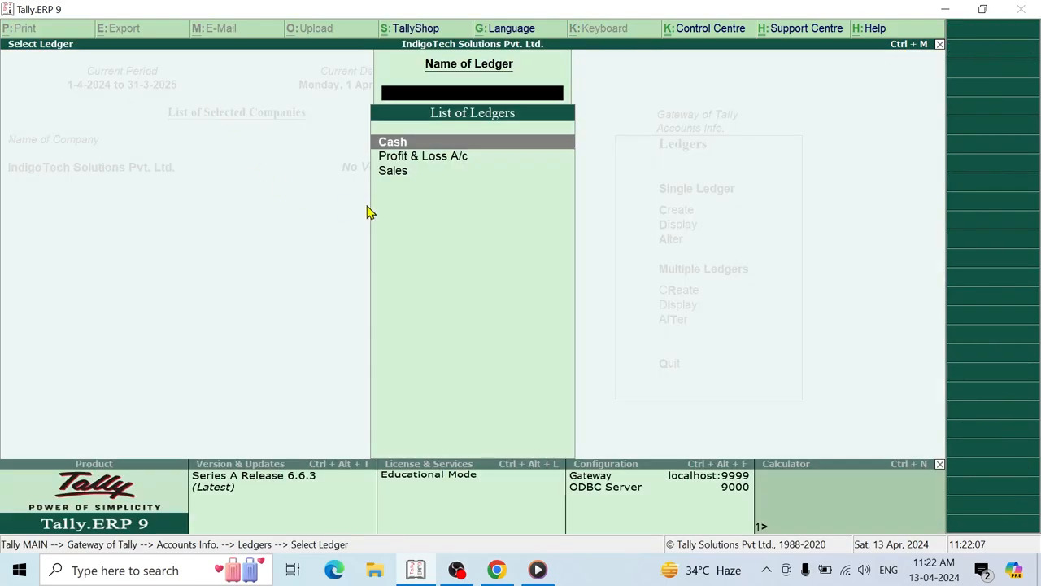
pyautogui.click(412, 182)
pyautogui.press('Escape')
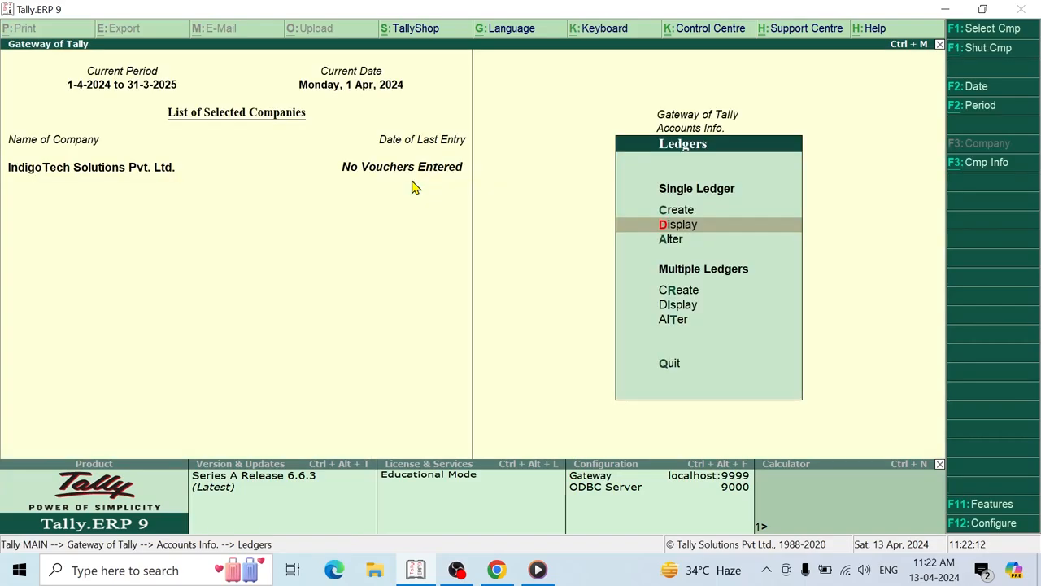
pyautogui.press('Up')
pyautogui.press('Return')
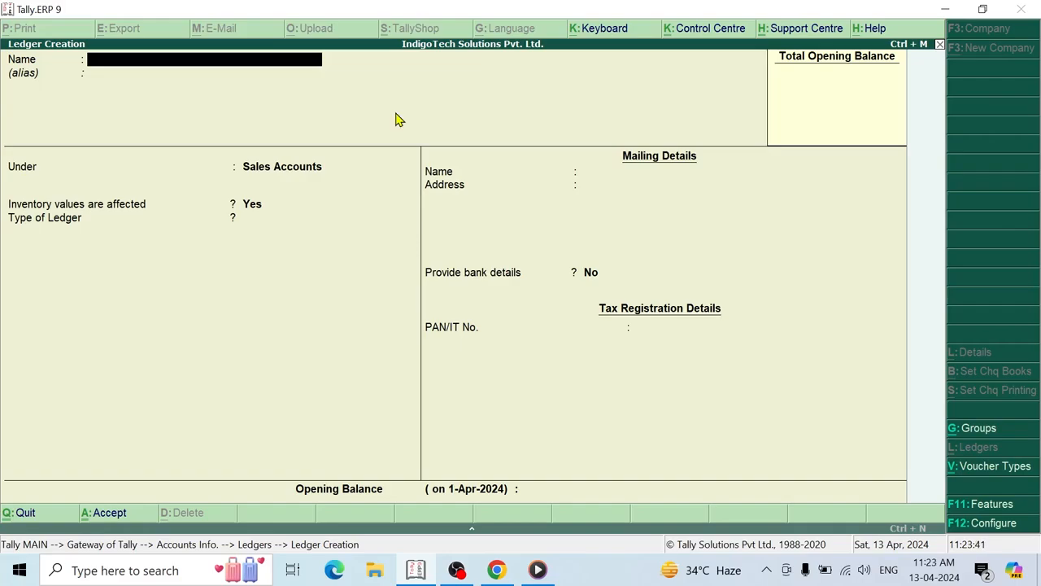
# - Save a Purchase ledger under Purchase Accounts, then name the next ledger Home Computer Pvt. Ltd
pyautogui.write('Purchase')
pyautogui.press('Return')
pyautogui.press('Return')
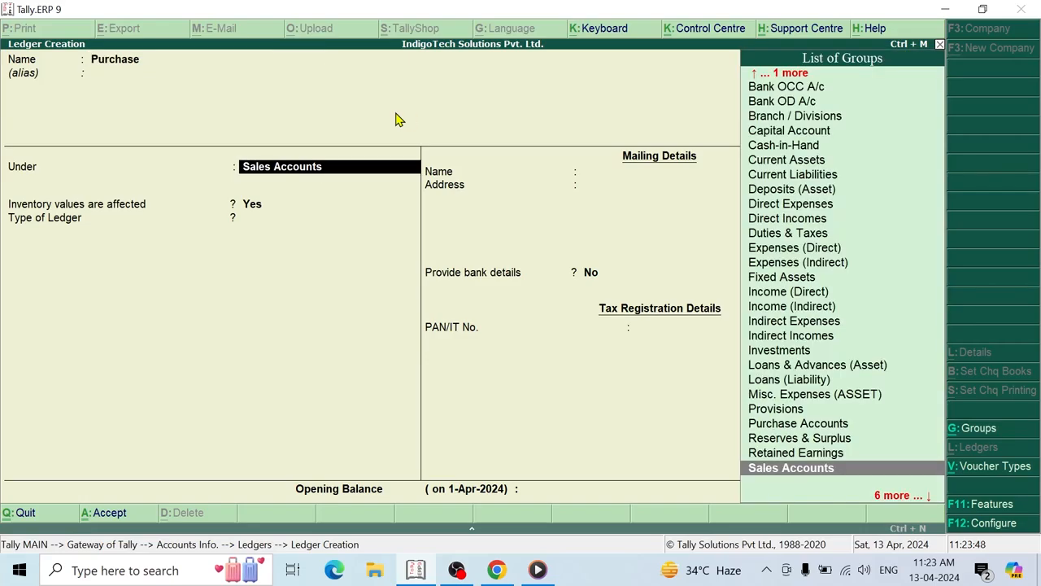
pyautogui.write('Purcha')
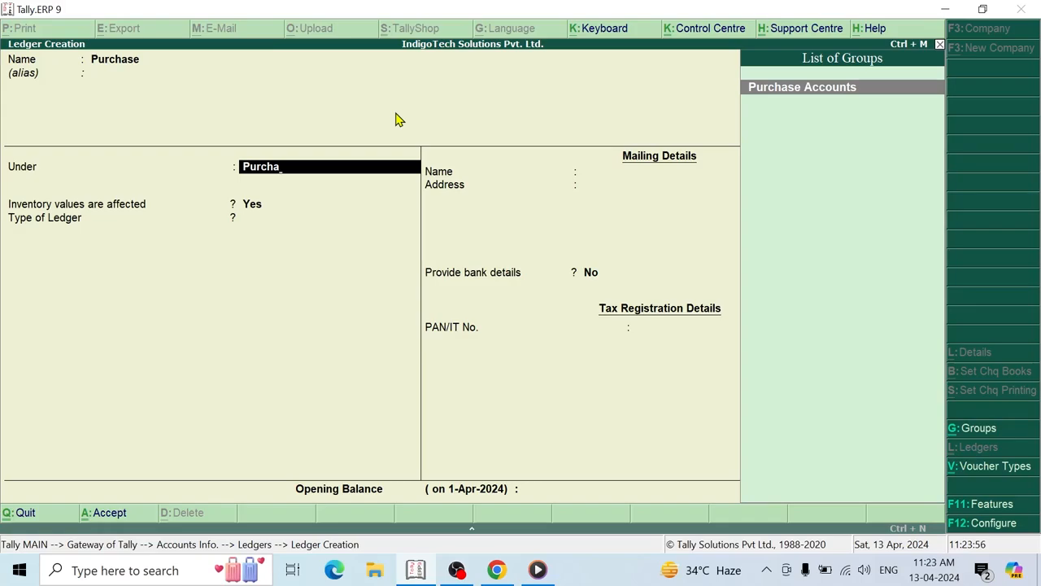
pyautogui.press('Return')
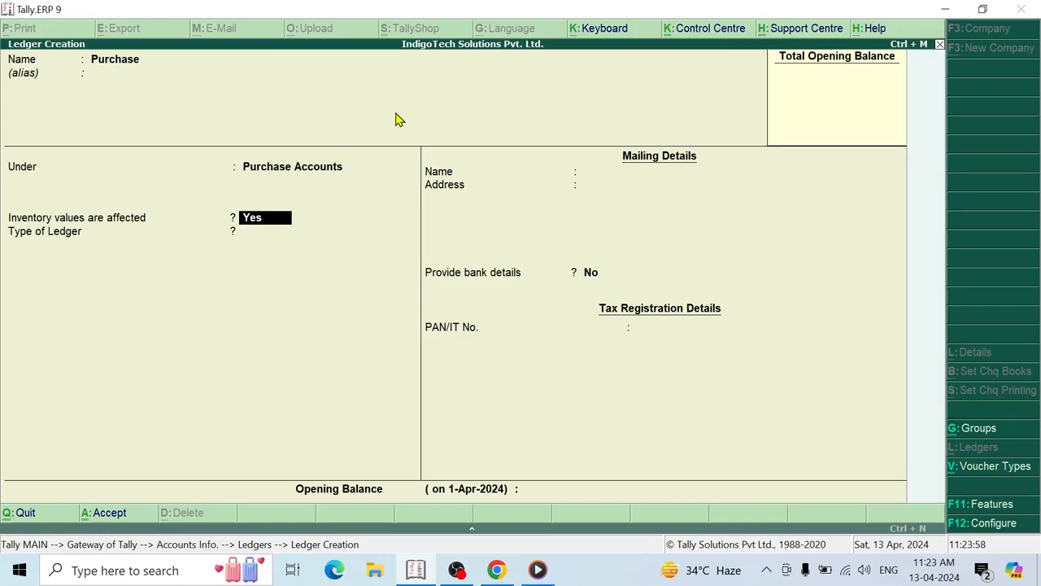
pyautogui.press('Return')
pyautogui.press('Return')
pyautogui.press('Return')
pyautogui.press('Return')
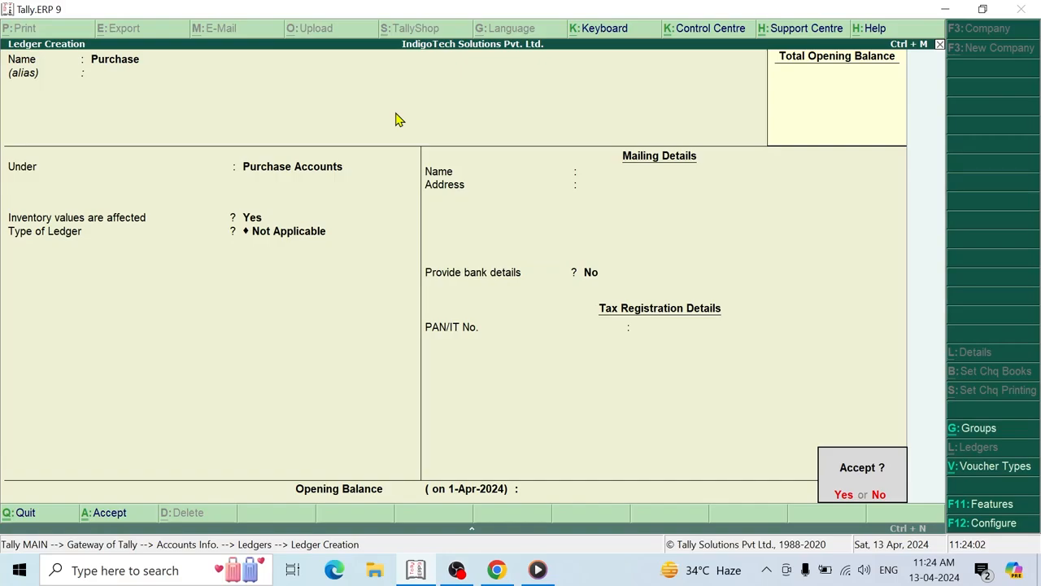
pyautogui.press('Return')
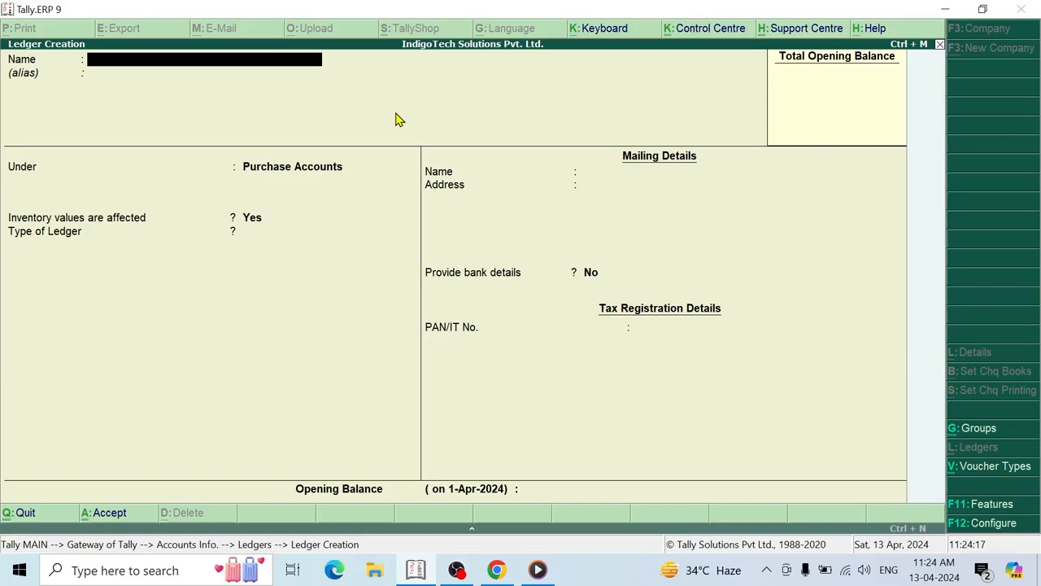
pyautogui.write('Home Computer Pvt. Ltd.')
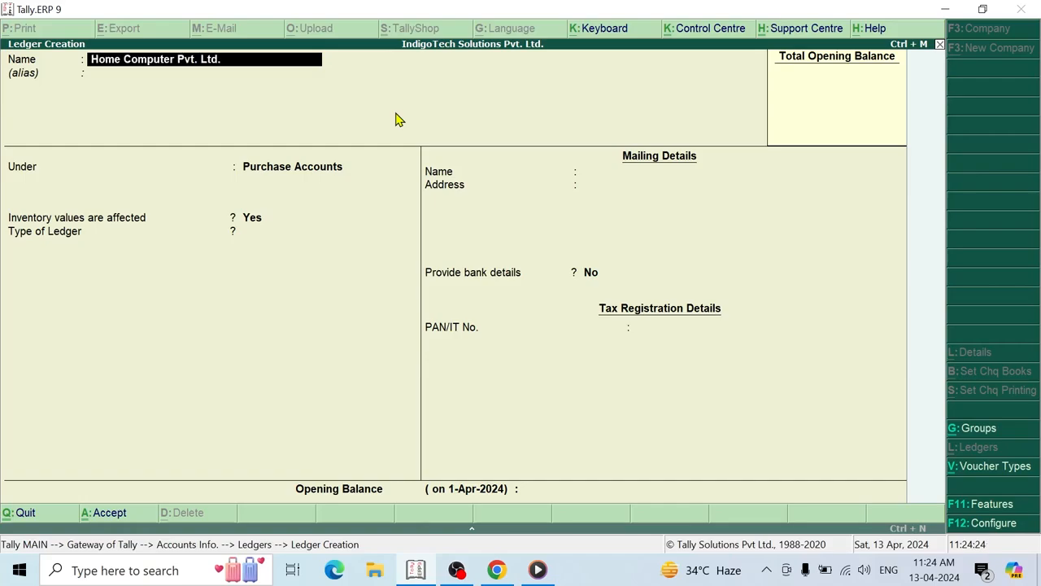
# - Place Home Computer Pvt. Ltd. under Sundry Creditors with country India and state Delhi
pyautogui.press('Return')
pyautogui.press('Return')
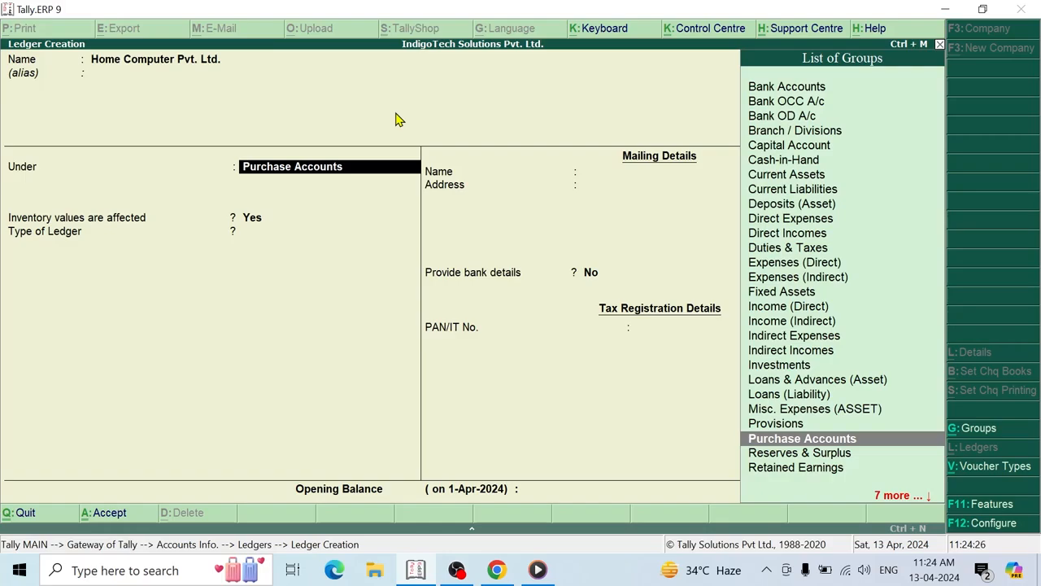
pyautogui.write('Su')
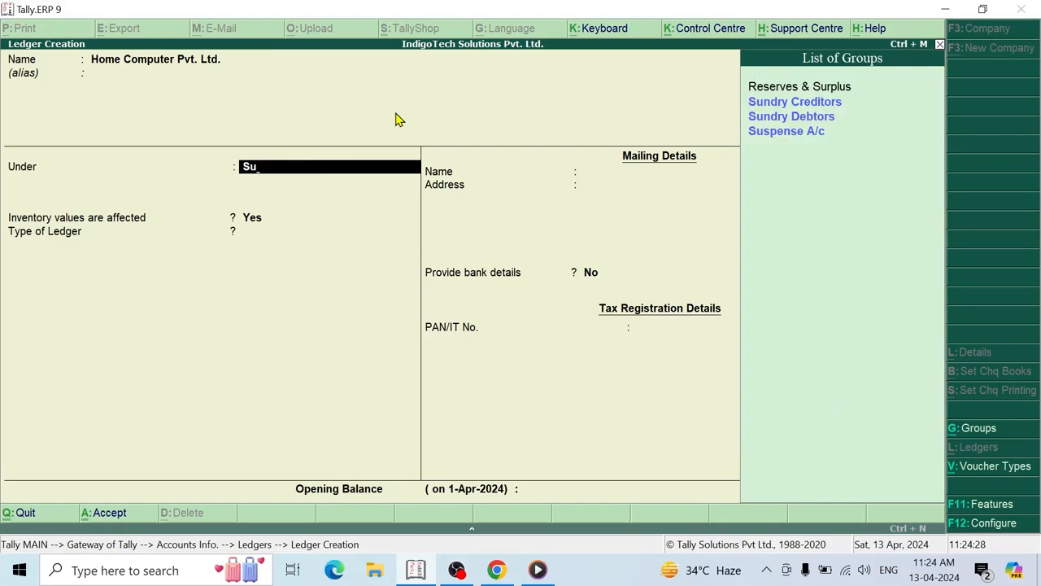
pyautogui.write('nd')
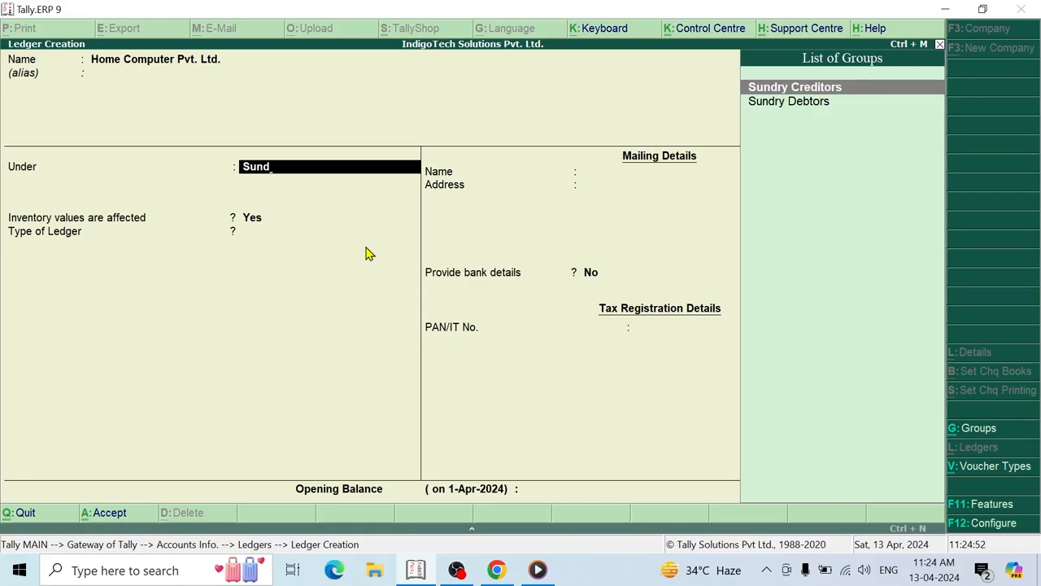
pyautogui.press('Return')
pyautogui.press('Return')
pyautogui.press('Return')
pyautogui.press('Return')
pyautogui.press('Return')
pyautogui.press('Return')
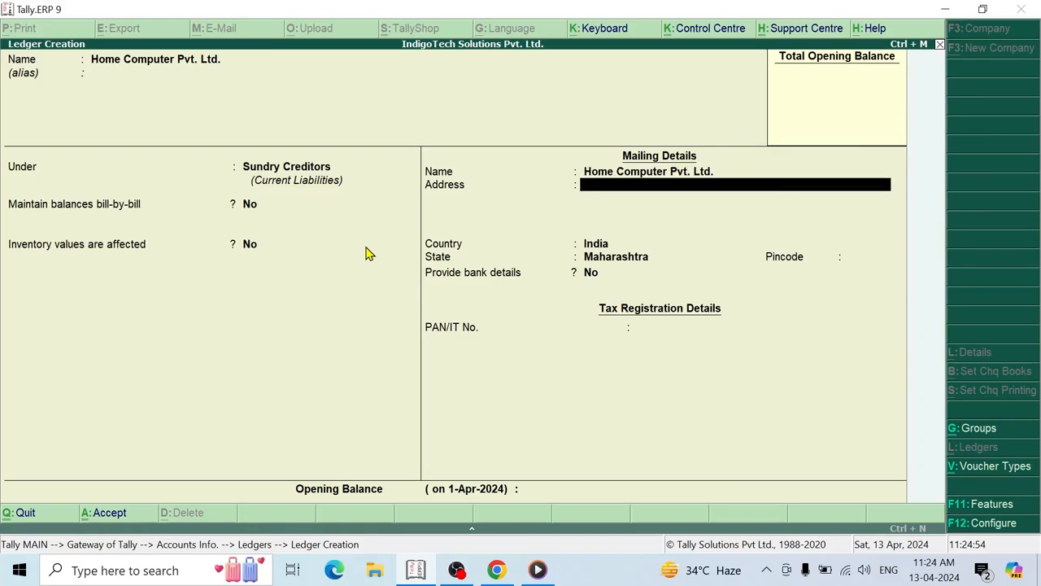
pyautogui.press('Return')
pyautogui.press('Up')
pyautogui.press('Up')
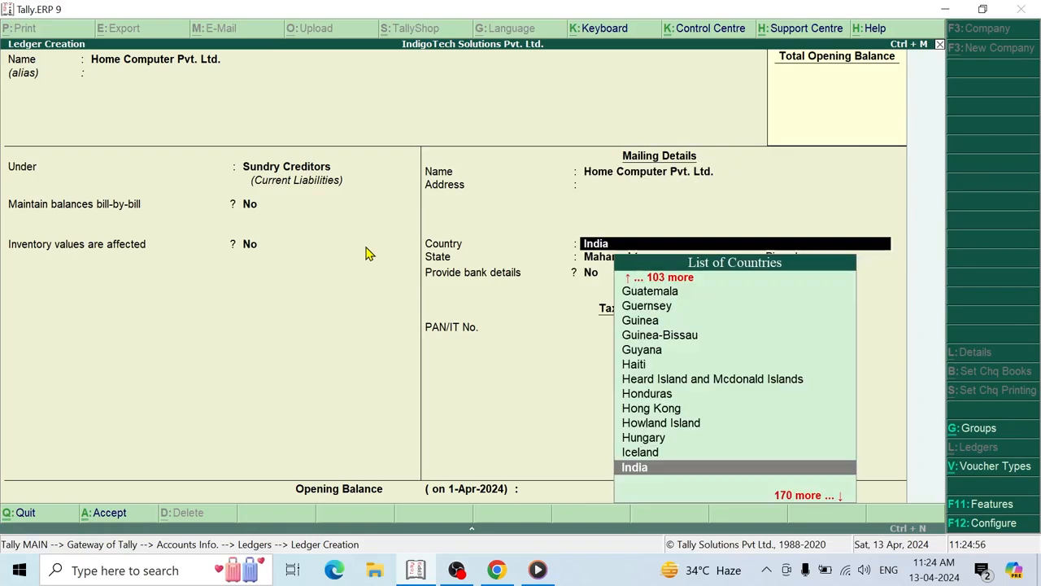
pyautogui.press('Return')
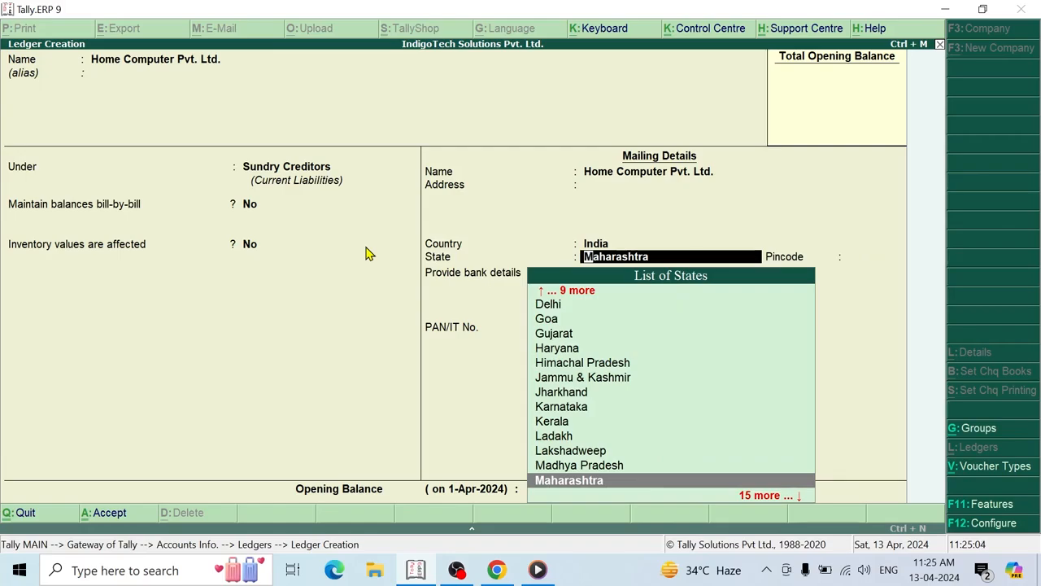
pyautogui.press('Up')
pyautogui.press('Up')
pyautogui.press('Up')
pyautogui.press('Up')
pyautogui.press('Up')
pyautogui.press('Up')
pyautogui.press('Up')
pyautogui.press('Up')
pyautogui.press('Up')
pyautogui.press('Up')
pyautogui.press('Up')
pyautogui.press('Up')
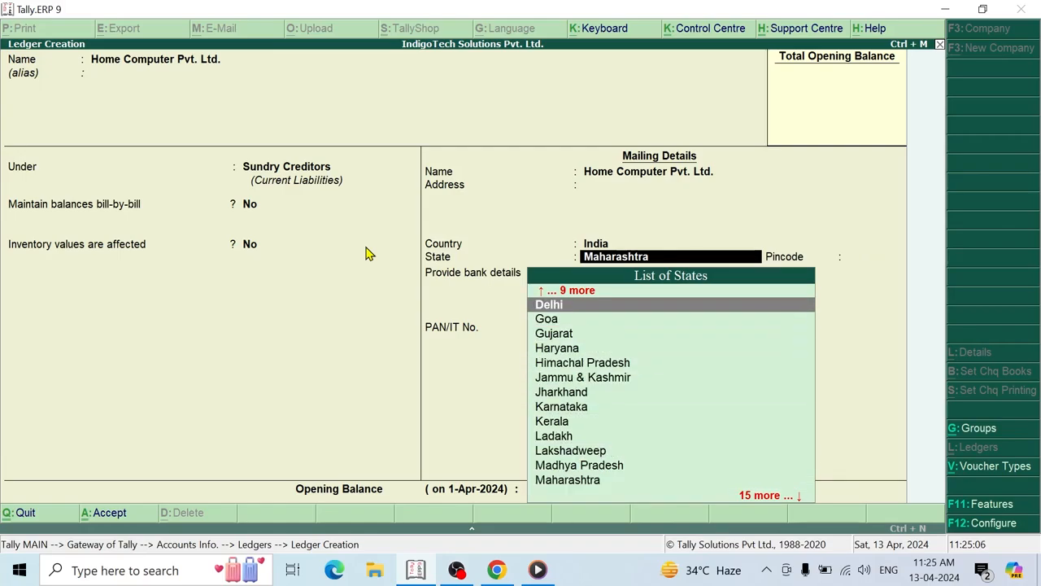
pyautogui.press('Return')
pyautogui.press('Return')
pyautogui.press('Return')
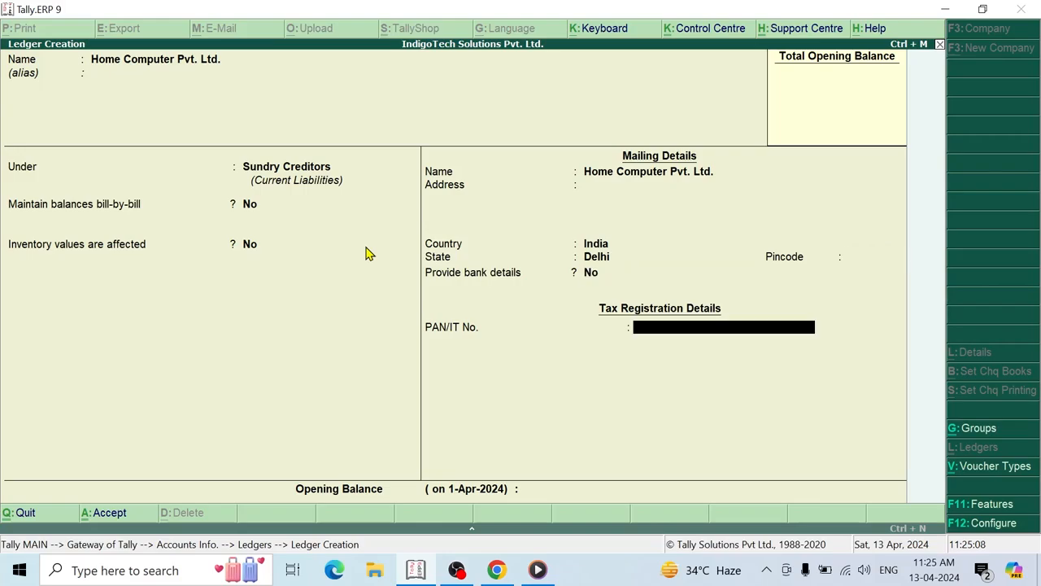
pyautogui.press('Return')
pyautogui.press('Return')
pyautogui.press('Return')
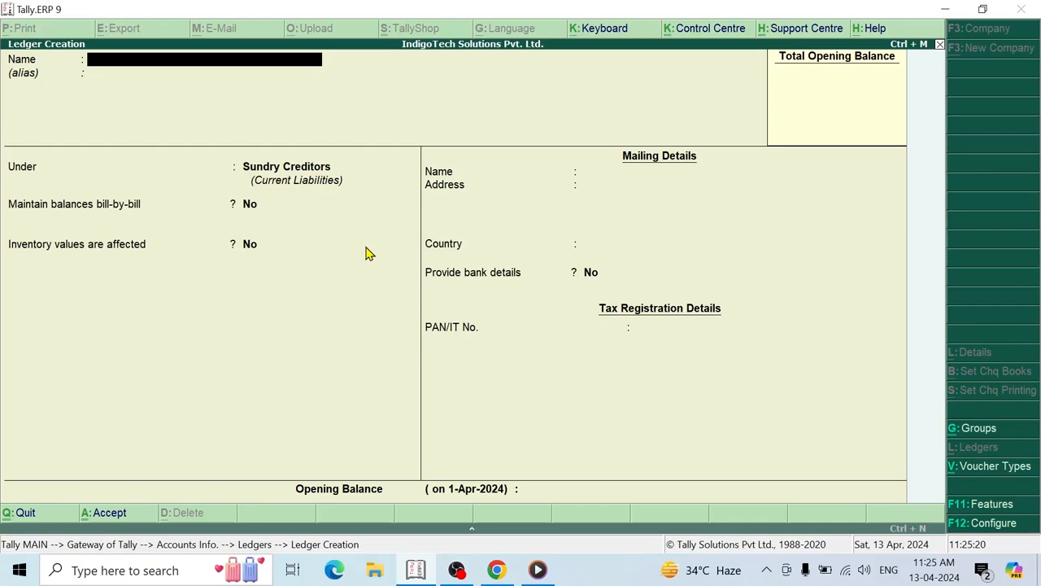
# - Create an HDFC Bank ledger under Bank Accounts, leaving account number, IFS, branch and cheque details blank
pyautogui.write('HDFC Bank')
pyautogui.press('Return')
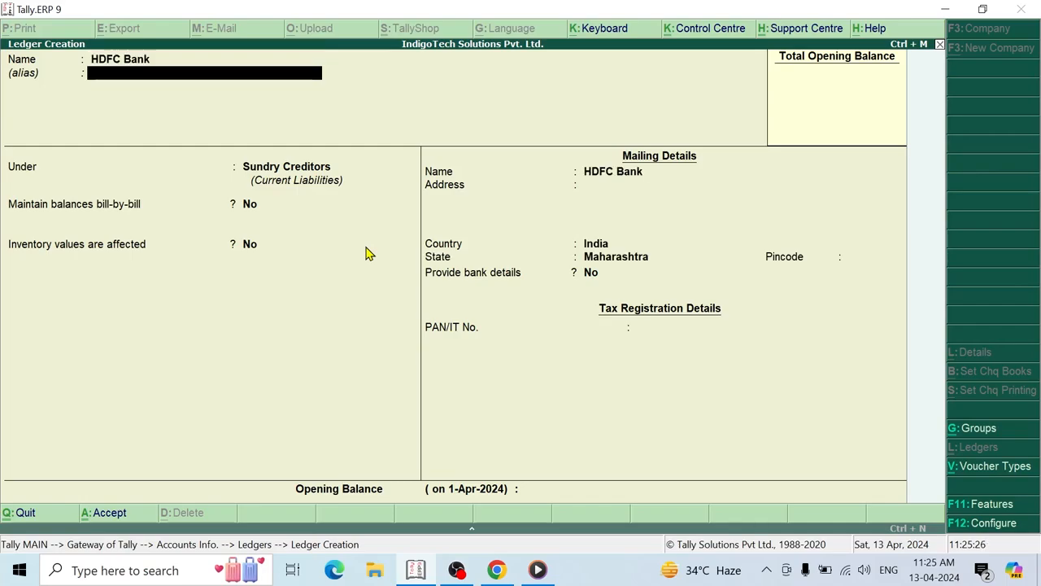
pyautogui.press('Return')
pyautogui.write('Bank')
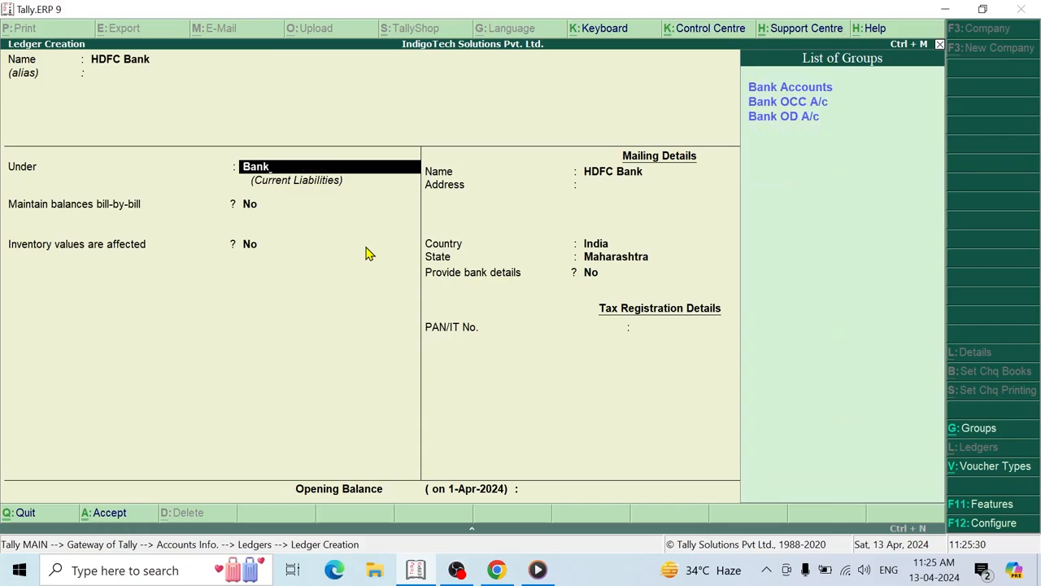
pyautogui.press('Down')
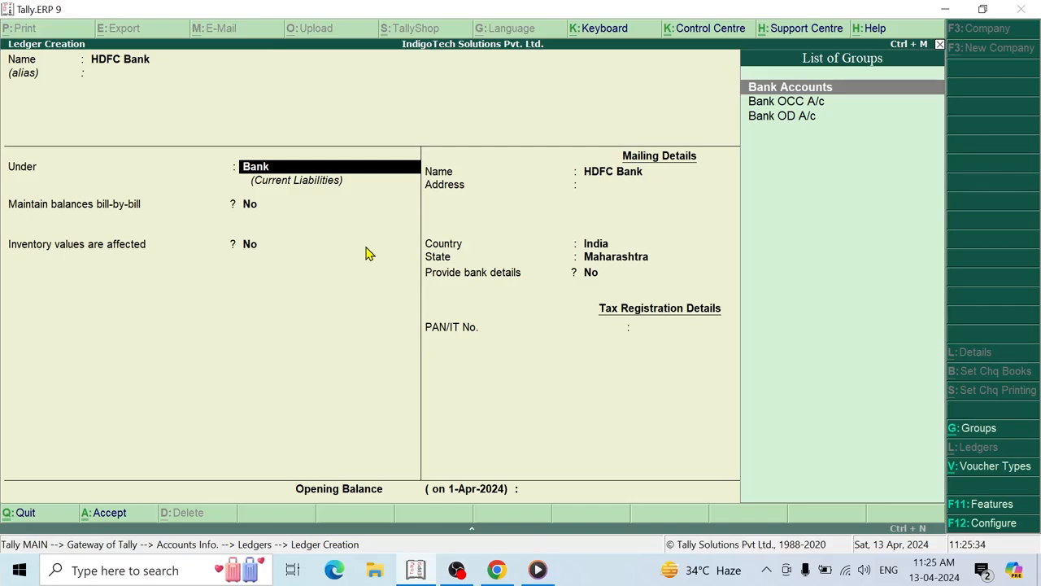
pyautogui.press('Return')
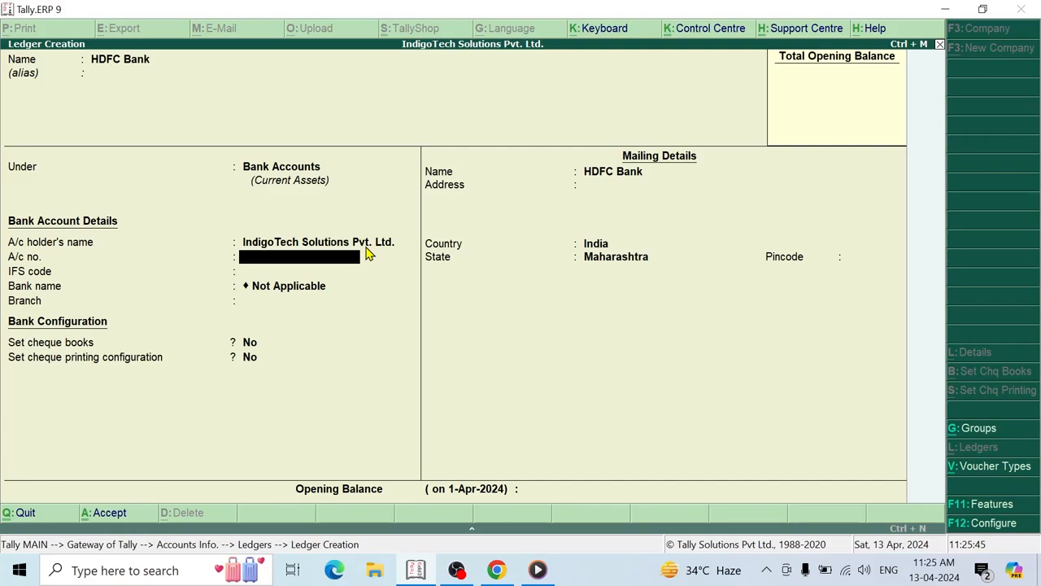
pyautogui.press('Return')
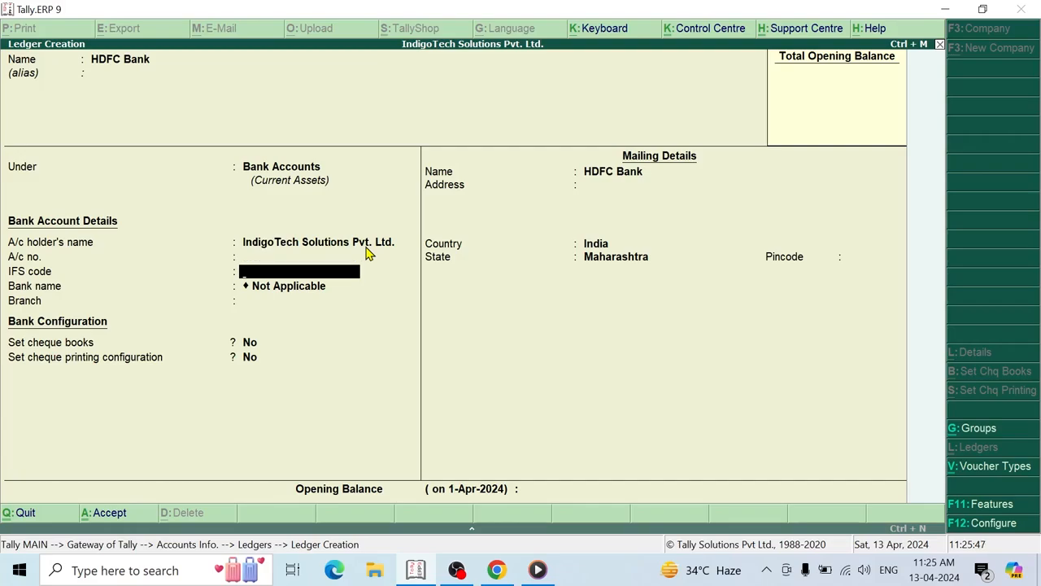
pyautogui.press('Return')
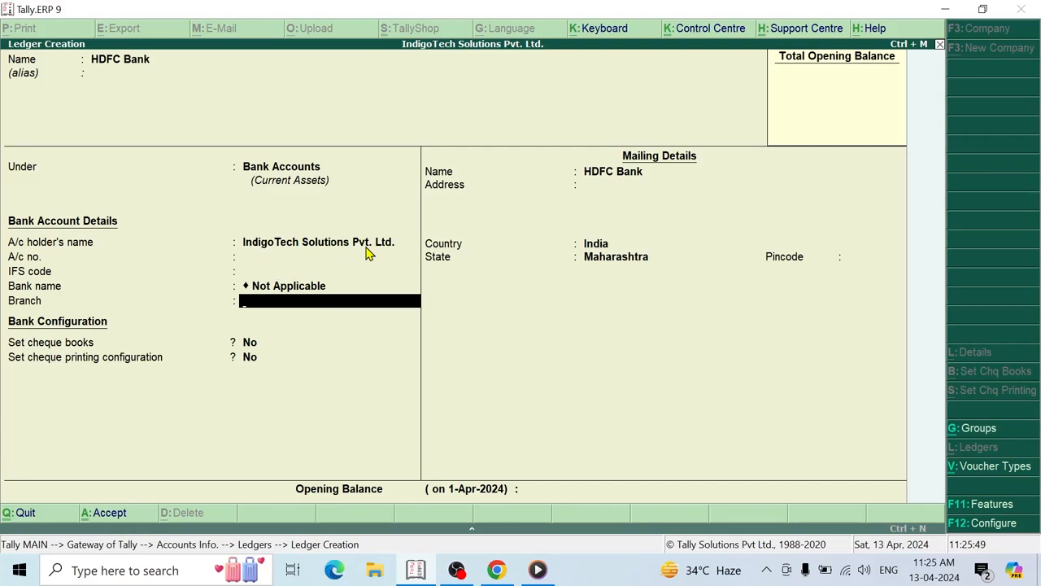
pyautogui.press('Return')
pyautogui.press('Return')
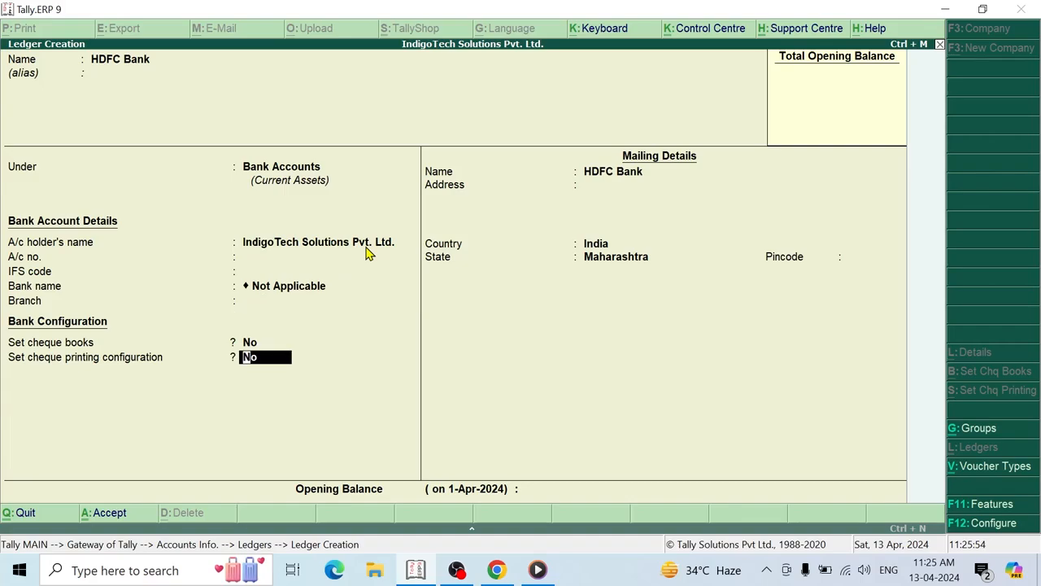
pyautogui.press('Return')
pyautogui.press('Return')
pyautogui.press('Return')
pyautogui.press('Return')
pyautogui.press('Return')
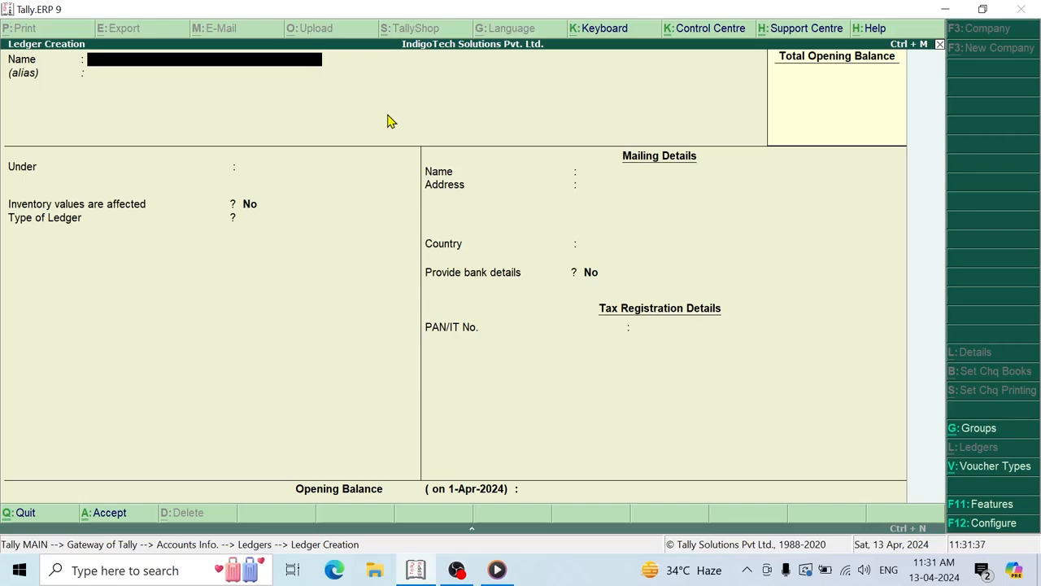
# - Name the ledger Commercial Complex, group it under Indirect Expenses, and save it
pyautogui.write('Commercial Complex')
pyautogui.press('Return')
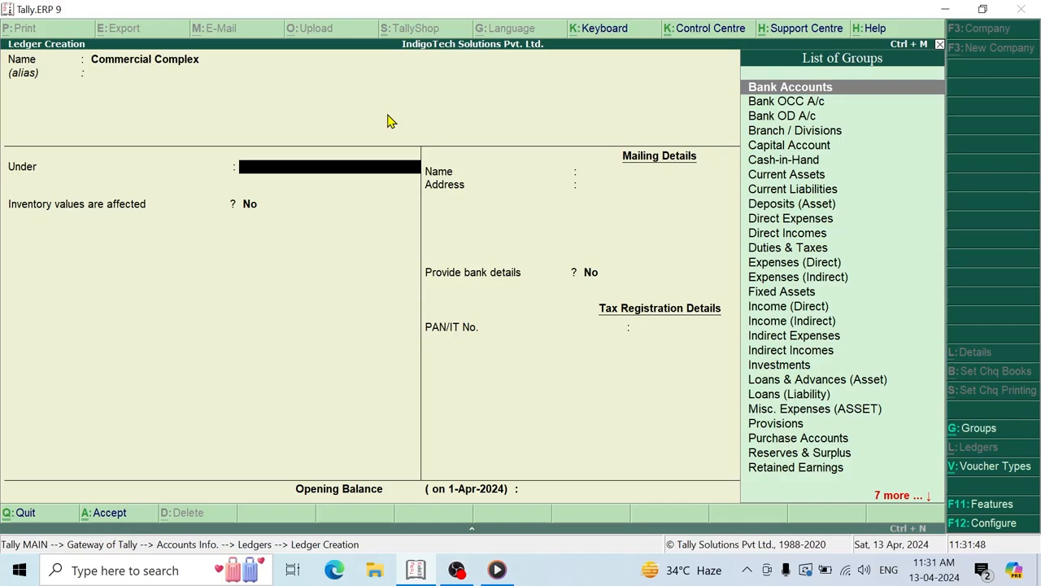
pyautogui.write('indi')
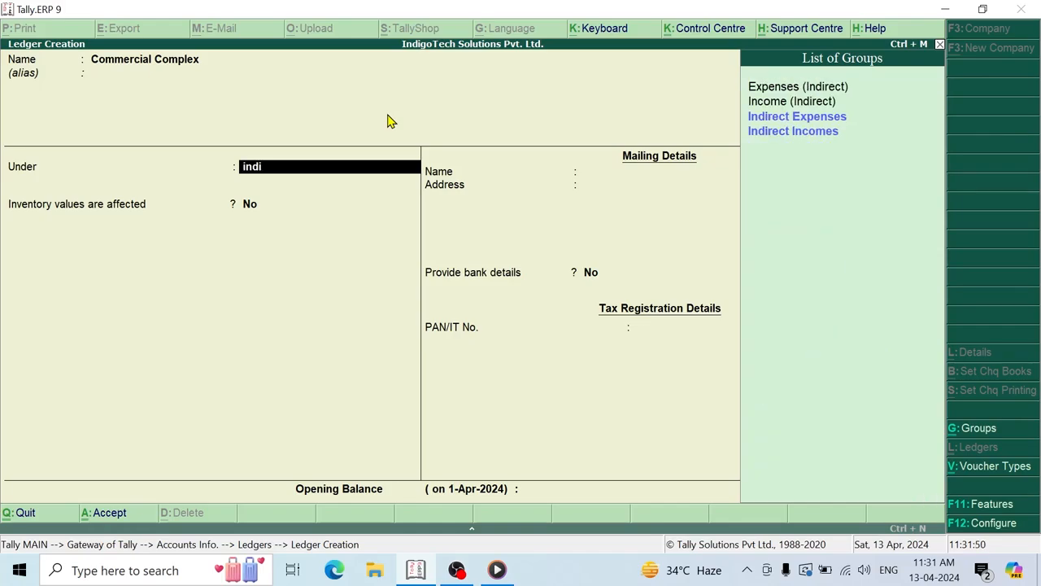
pyautogui.press('Down')
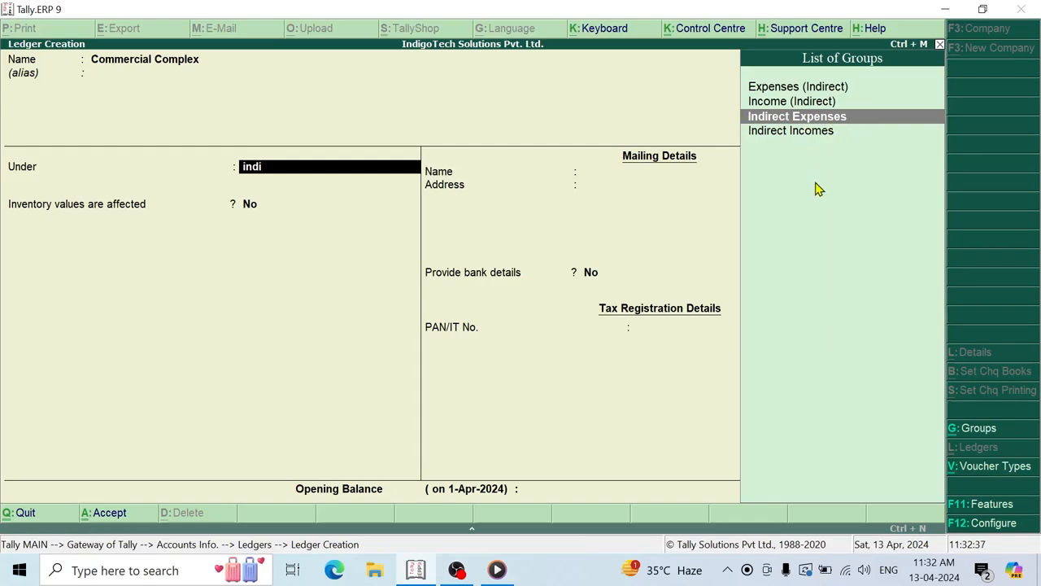
pyautogui.press('Return')
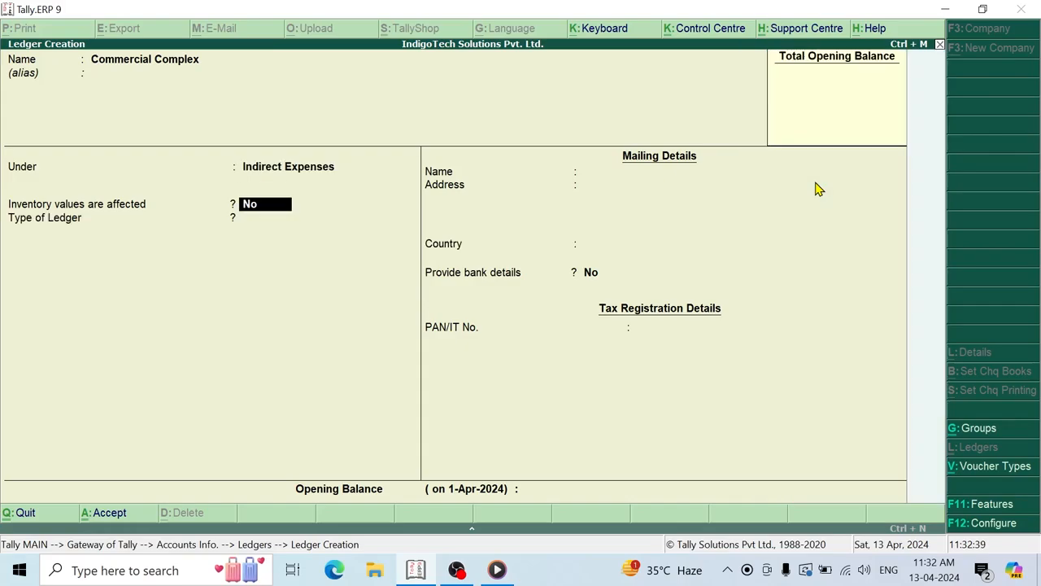
pyautogui.press('Return')
pyautogui.press('Return')
pyautogui.press('Return')
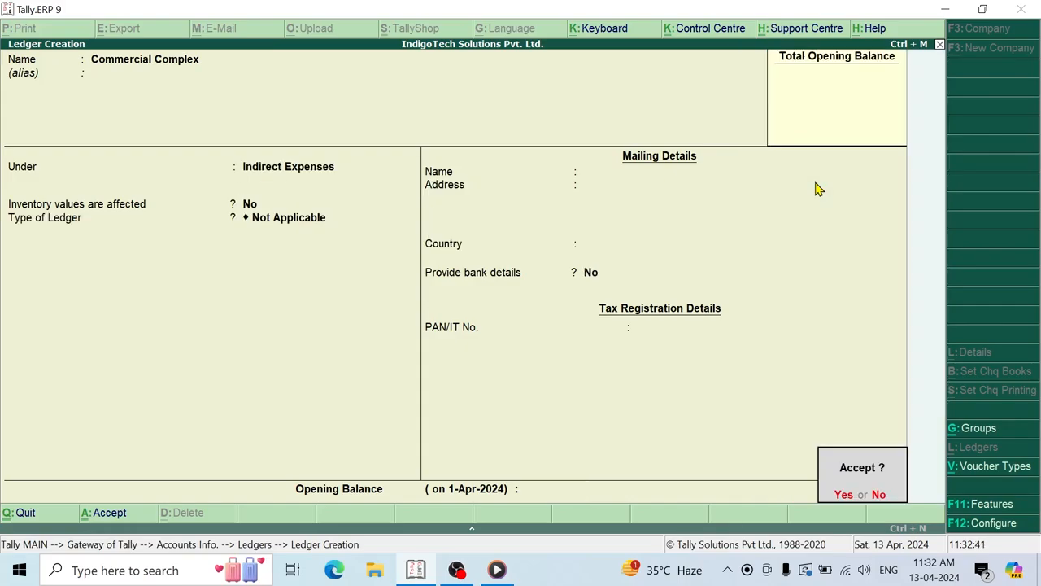
pyautogui.press('Return')
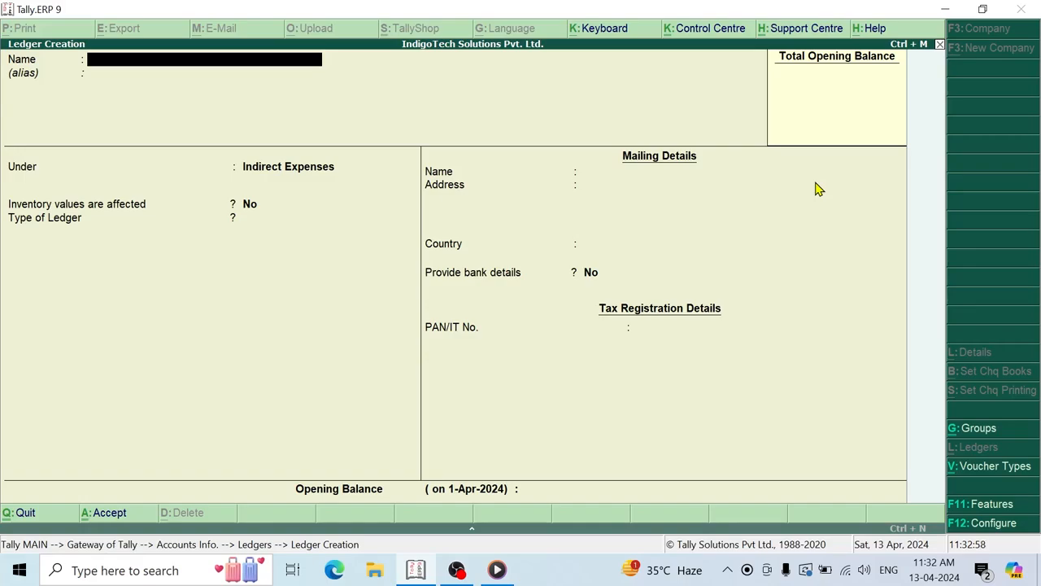
# - Name the ledger with the proprietor's name plus 'Capital A/c', group it under Capital Account, and save
pyautogui.write('Captial A/c')
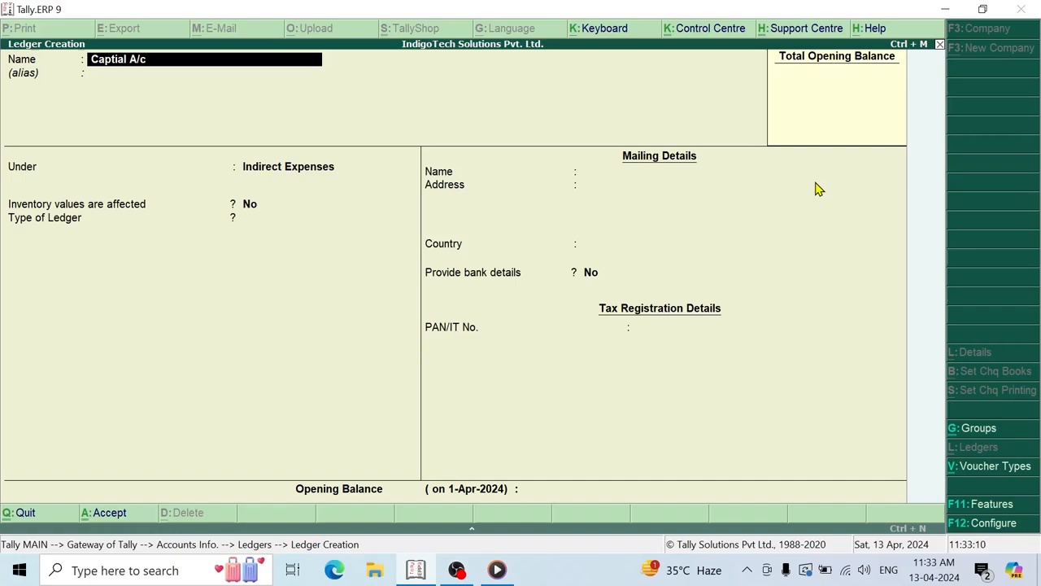
pyautogui.press('BackSpace')
pyautogui.press('BackSpace')
pyautogui.press('BackSpace')
pyautogui.press('BackSpace')
pyautogui.press('BackSpace')
pyautogui.press('BackSpace')
pyautogui.press('BackSpace')
pyautogui.press('BackSpace')
pyautogui.press('BackSpace')
pyautogui.press('BackSpace')
pyautogui.press('BackSpace')
pyautogui.press('Return')
pyautogui.press('Return')
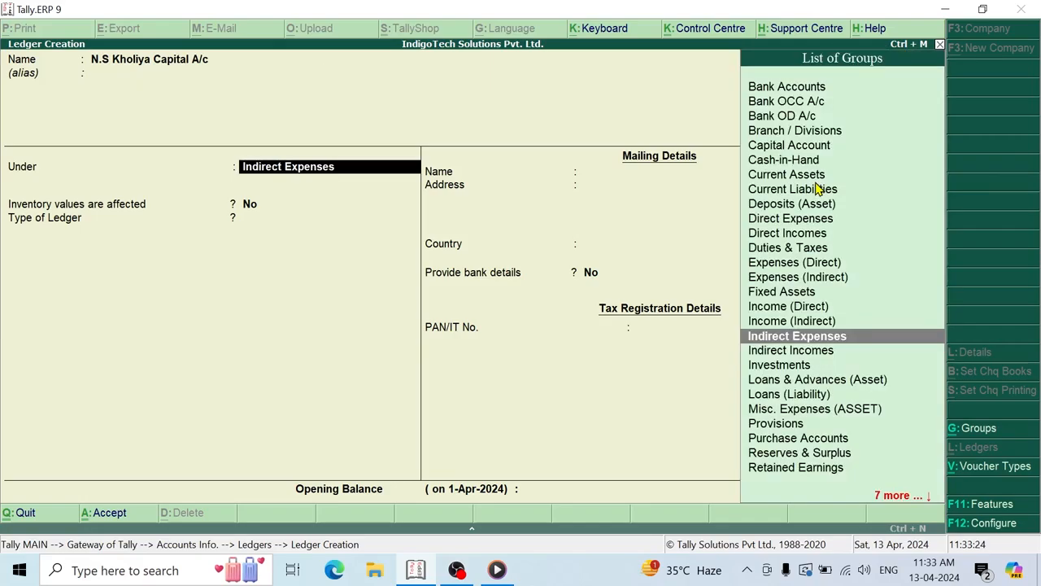
pyautogui.write('Capita')
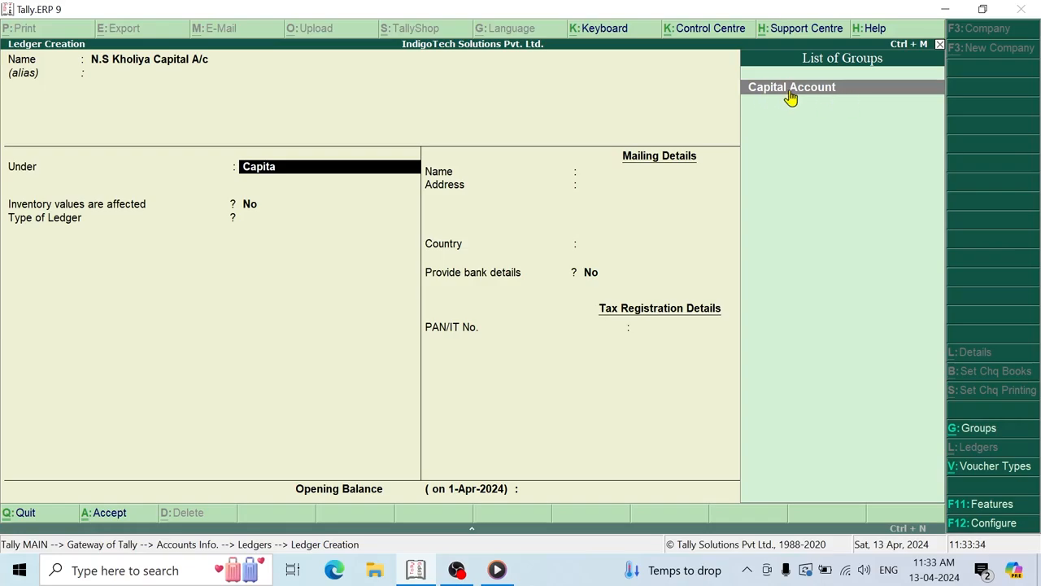
pyautogui.press('Return')
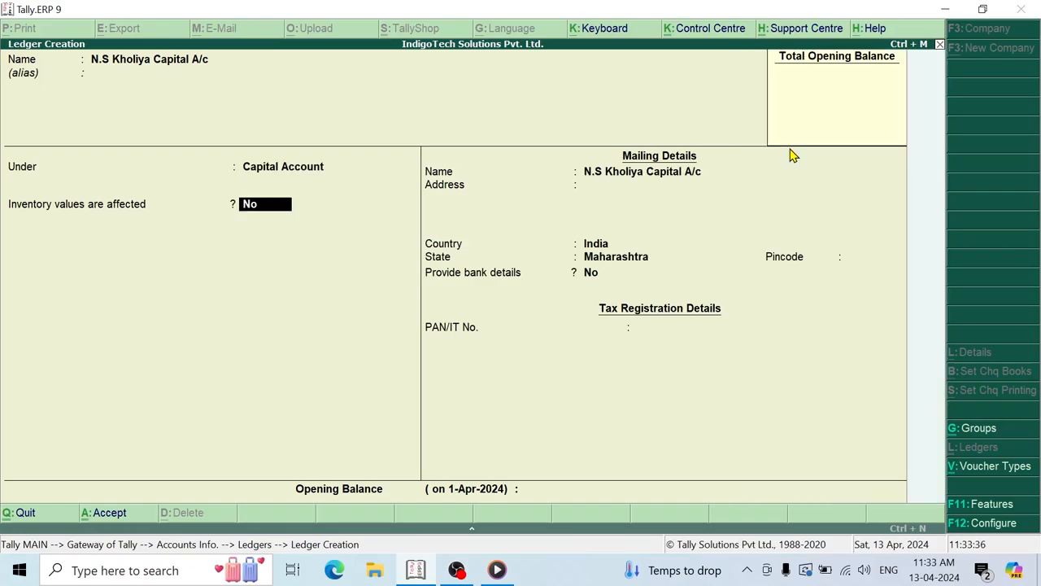
pyautogui.press('Return')
pyautogui.press('Return')
pyautogui.press('Return')
pyautogui.press('Return')
pyautogui.press('Return')
pyautogui.press('Return')
pyautogui.press('Return')
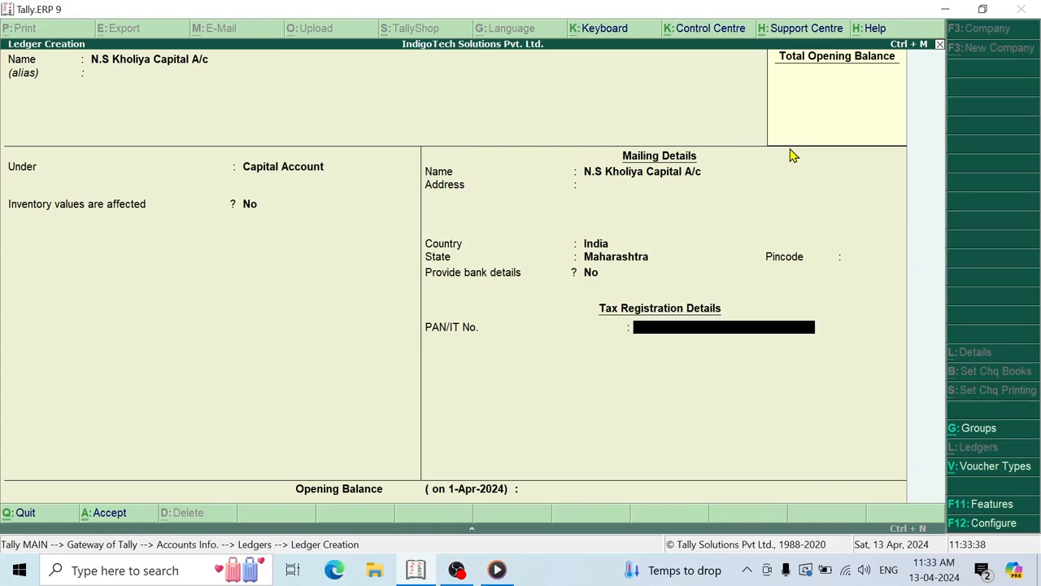
pyautogui.press('Return')
pyautogui.press('Return')
pyautogui.press('Return')
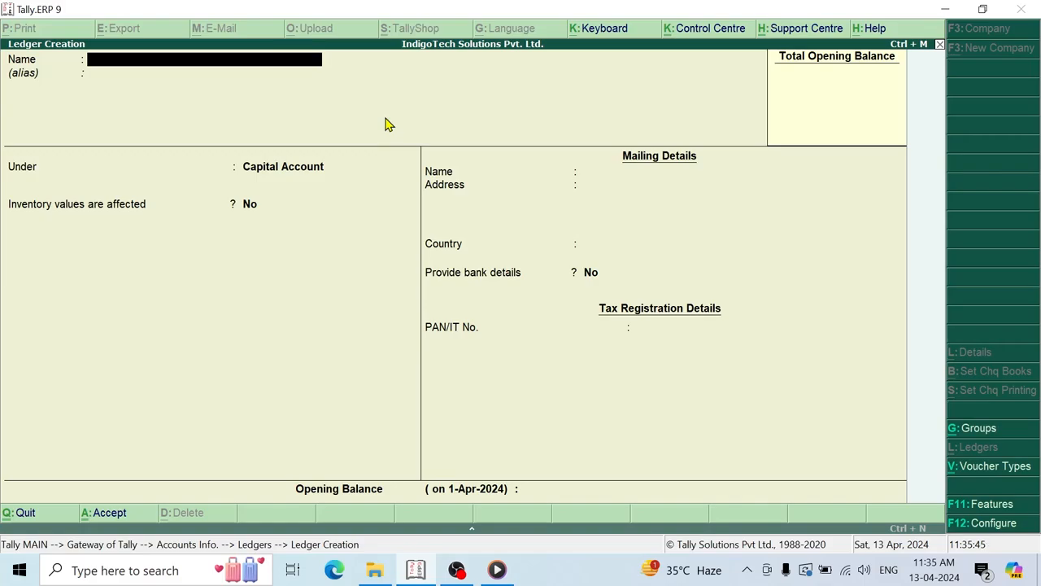
# - Create the 'Desktop Computer' ledger under the Fixed Assets group and save it
pyautogui.write('Desktop Computer')
pyautogui.press('Return')
pyautogui.press('Return')
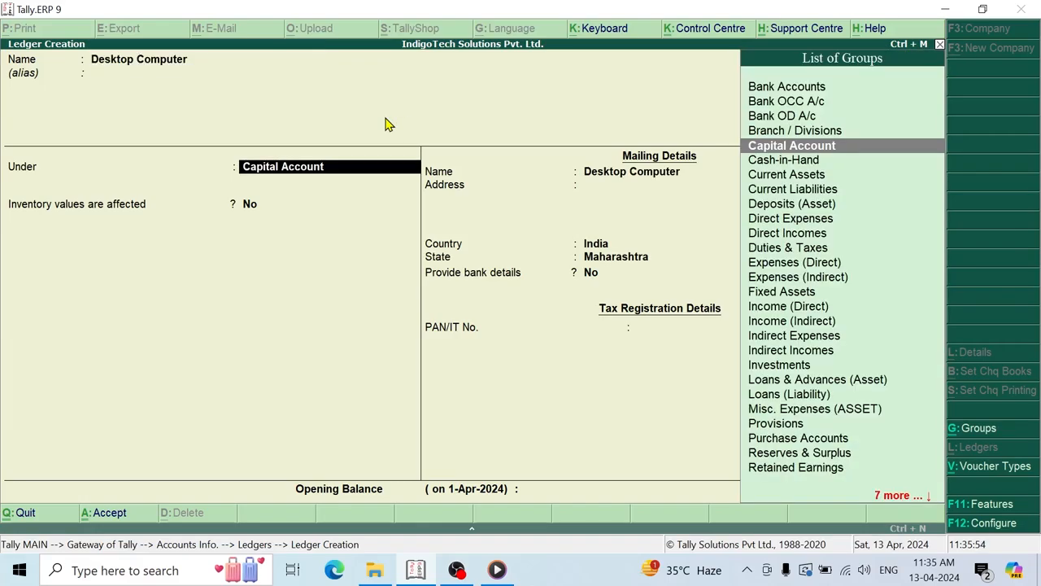
pyautogui.write('Fixe')
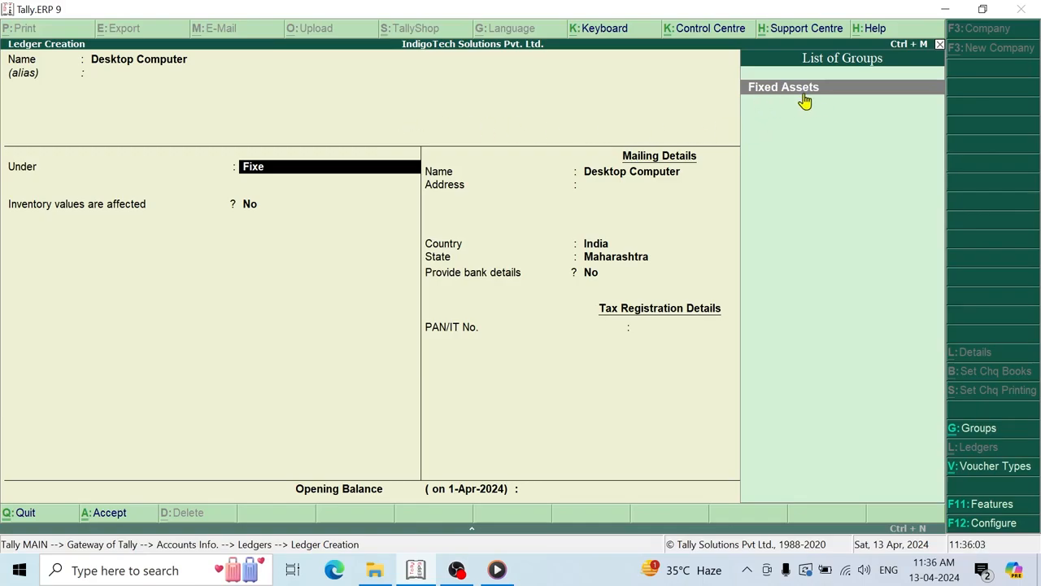
pyautogui.press('Return')
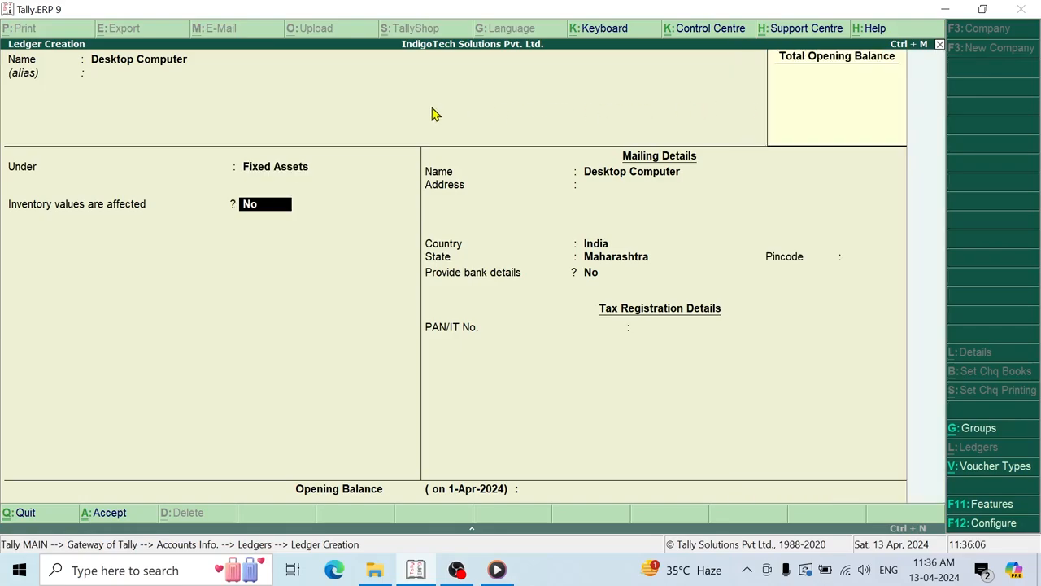
pyautogui.press('Return')
pyautogui.press('Return')
pyautogui.press('Return')
pyautogui.press('Return')
pyautogui.press('Return')
pyautogui.press('Return')
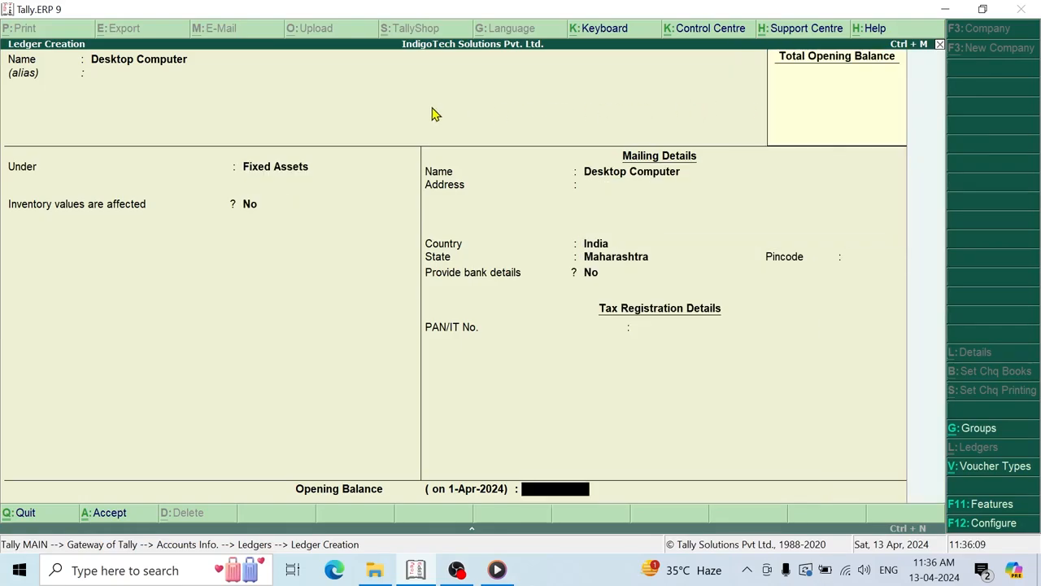
pyautogui.press('Return')
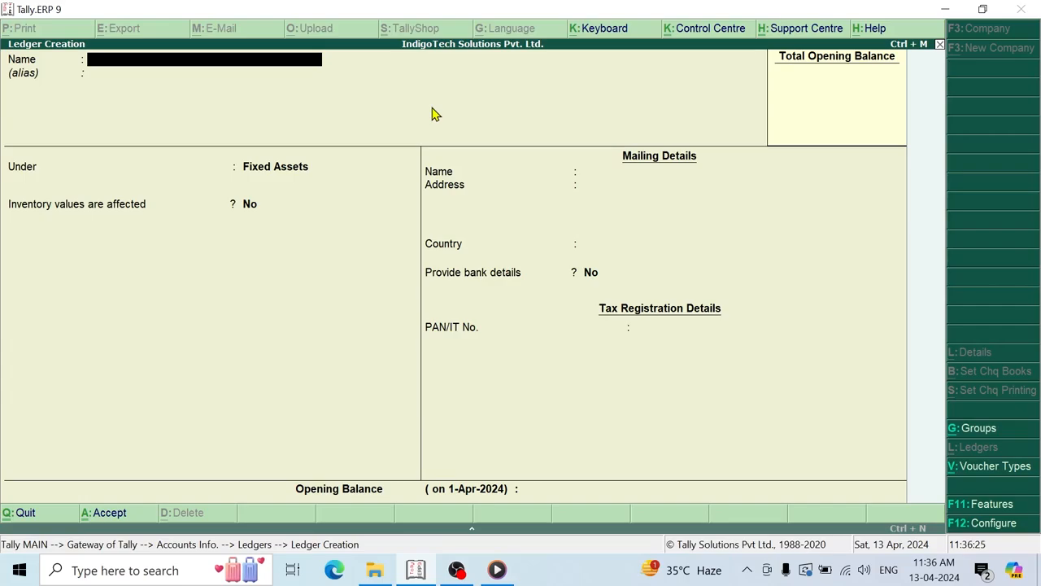
# - Create the 'Sbi Business Loan' ledger under Loans (Liability) and save it
pyautogui.write('Sbi Business Loan')
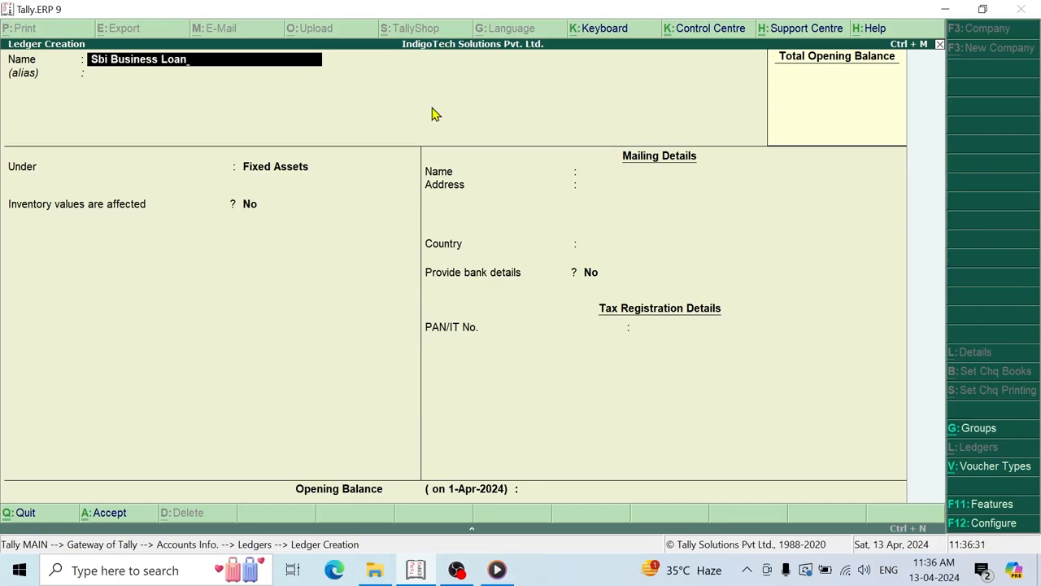
pyautogui.press('Return')
pyautogui.press('Return')
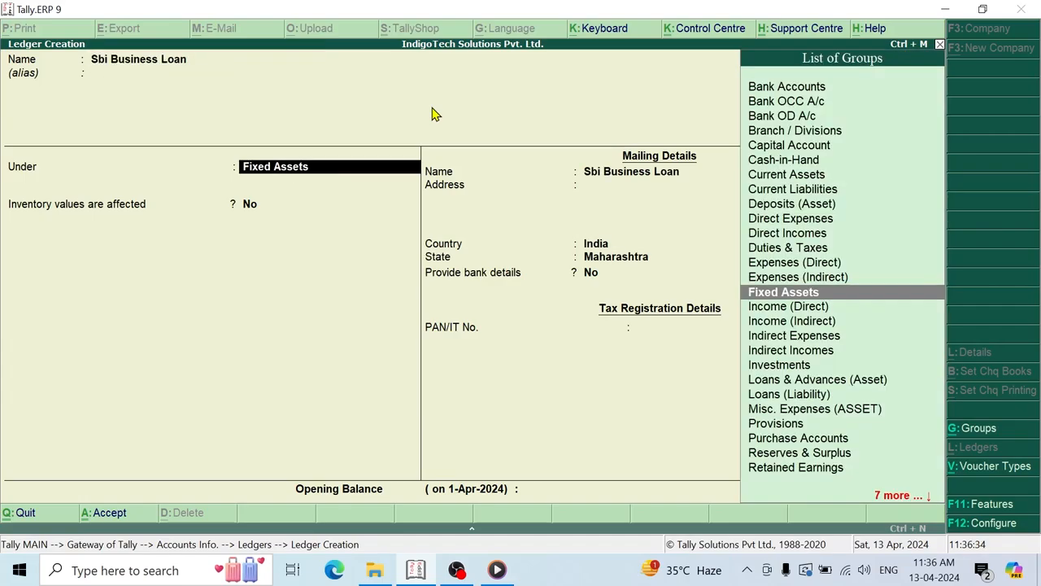
pyautogui.write('Lia')
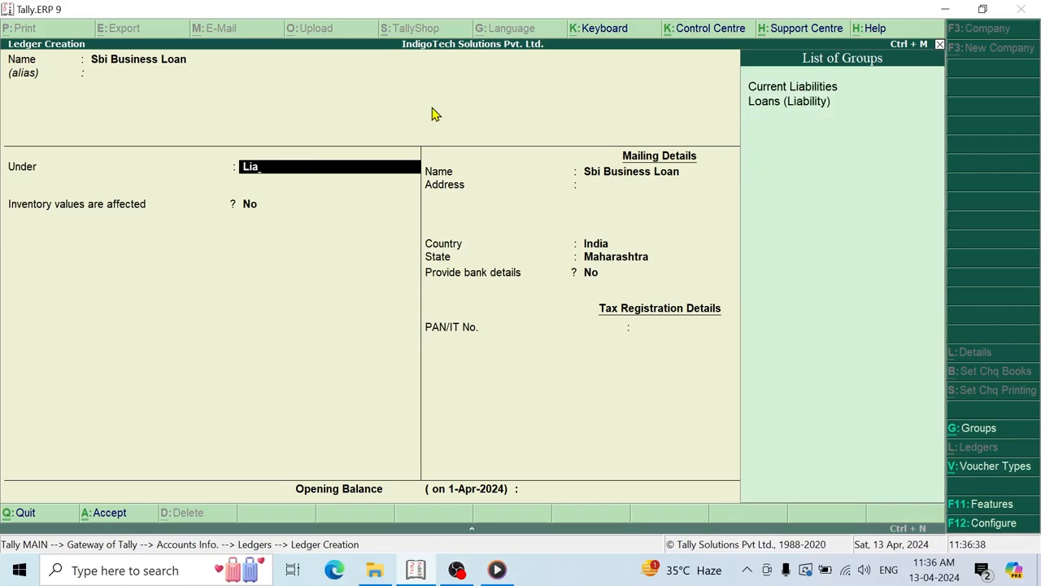
pyautogui.press('Down')
pyautogui.press('Down')
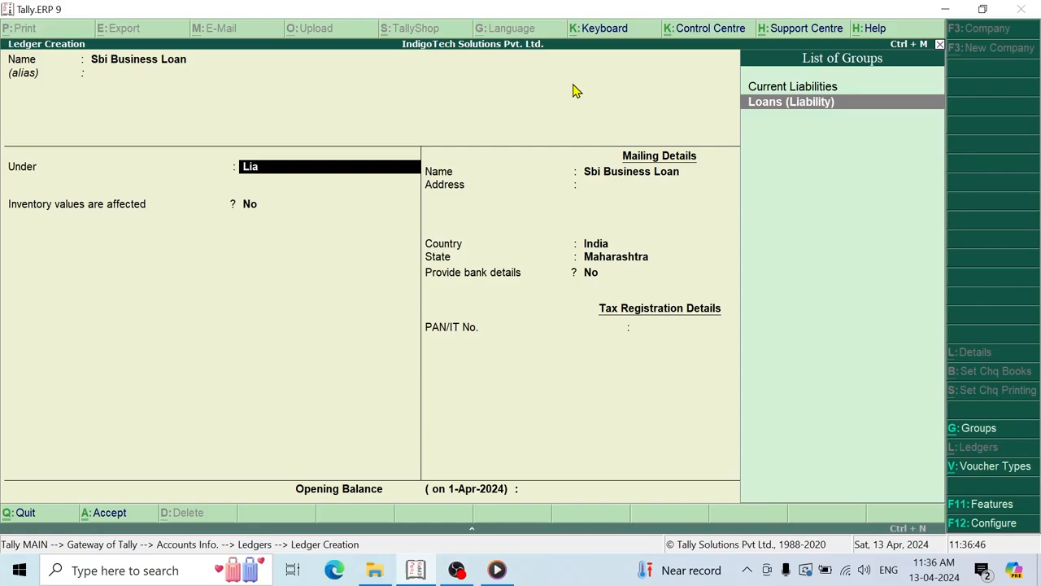
pyautogui.press('Return')
pyautogui.press('Return')
pyautogui.press('Return')
pyautogui.press('Return')
pyautogui.press('Return')
pyautogui.press('Return')
pyautogui.press('Return')
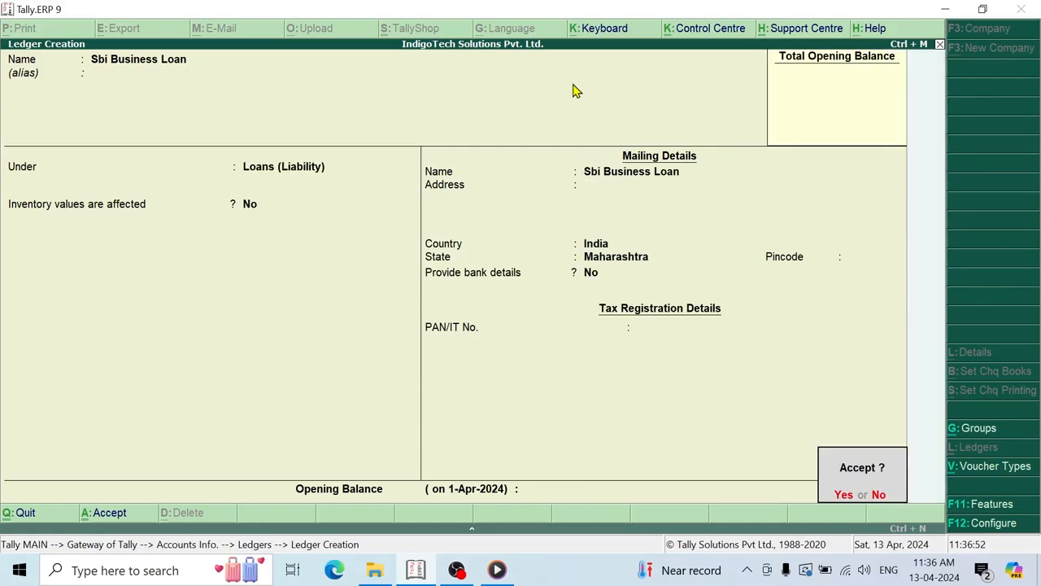
pyautogui.press('Return')
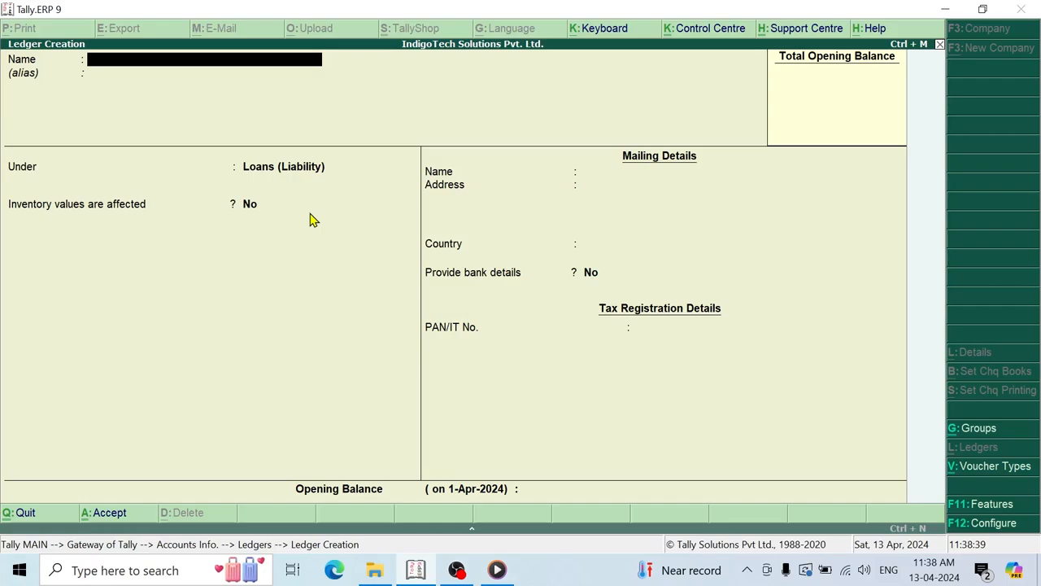
# - Quit ledger creation with Y and back out to the Gateway of Tally menu
pyautogui.press('Escape')
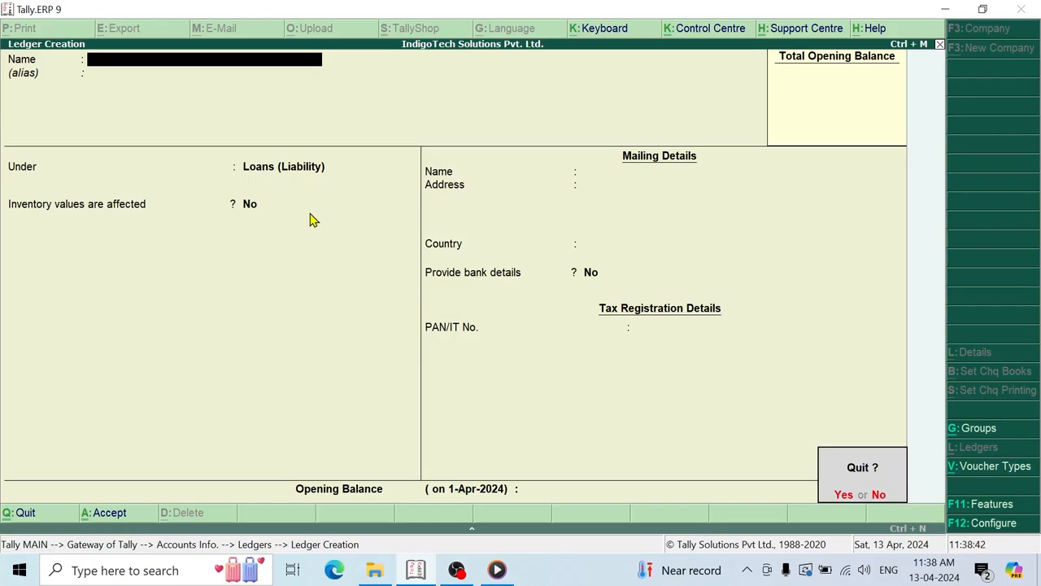
pyautogui.press('y')
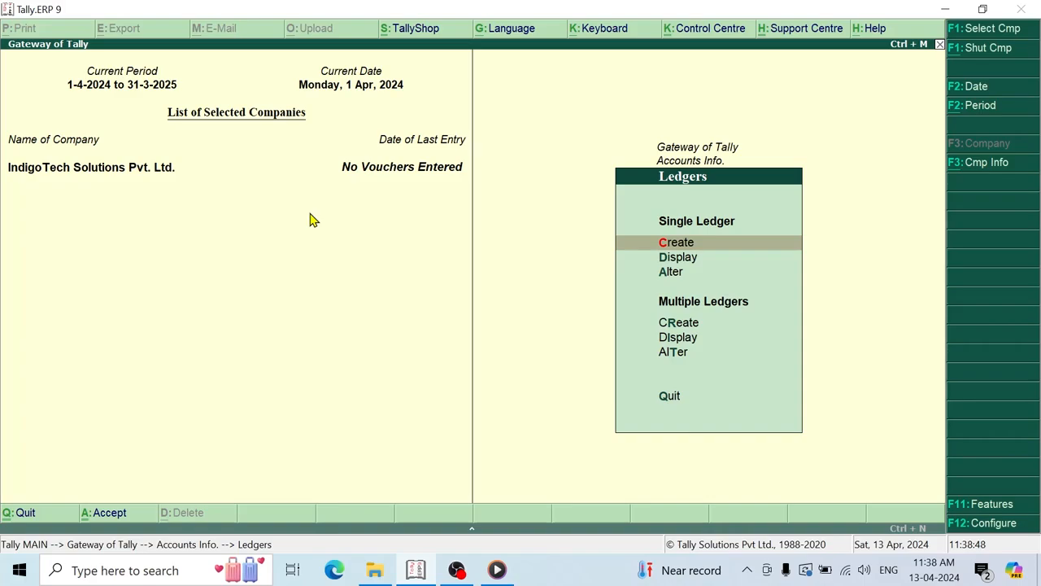
pyautogui.press('Escape')
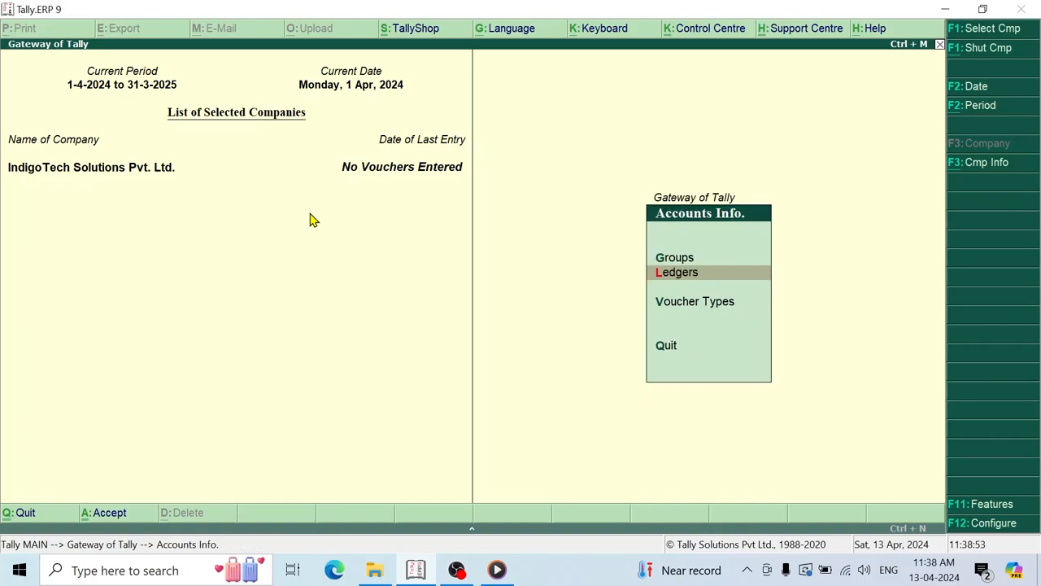
pyautogui.press('Escape')
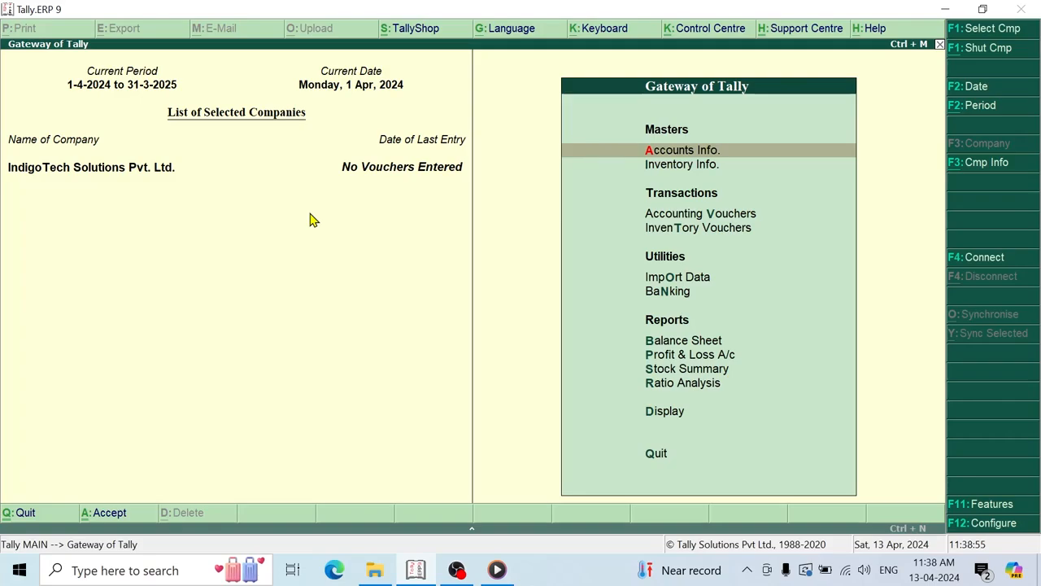
pyautogui.press('Down')
pyautogui.press('Down')
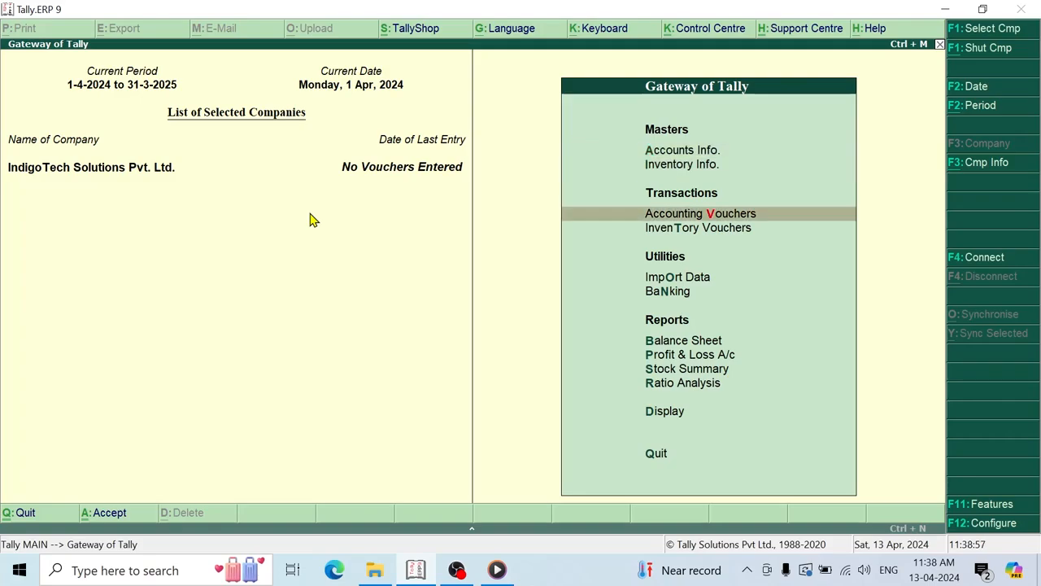